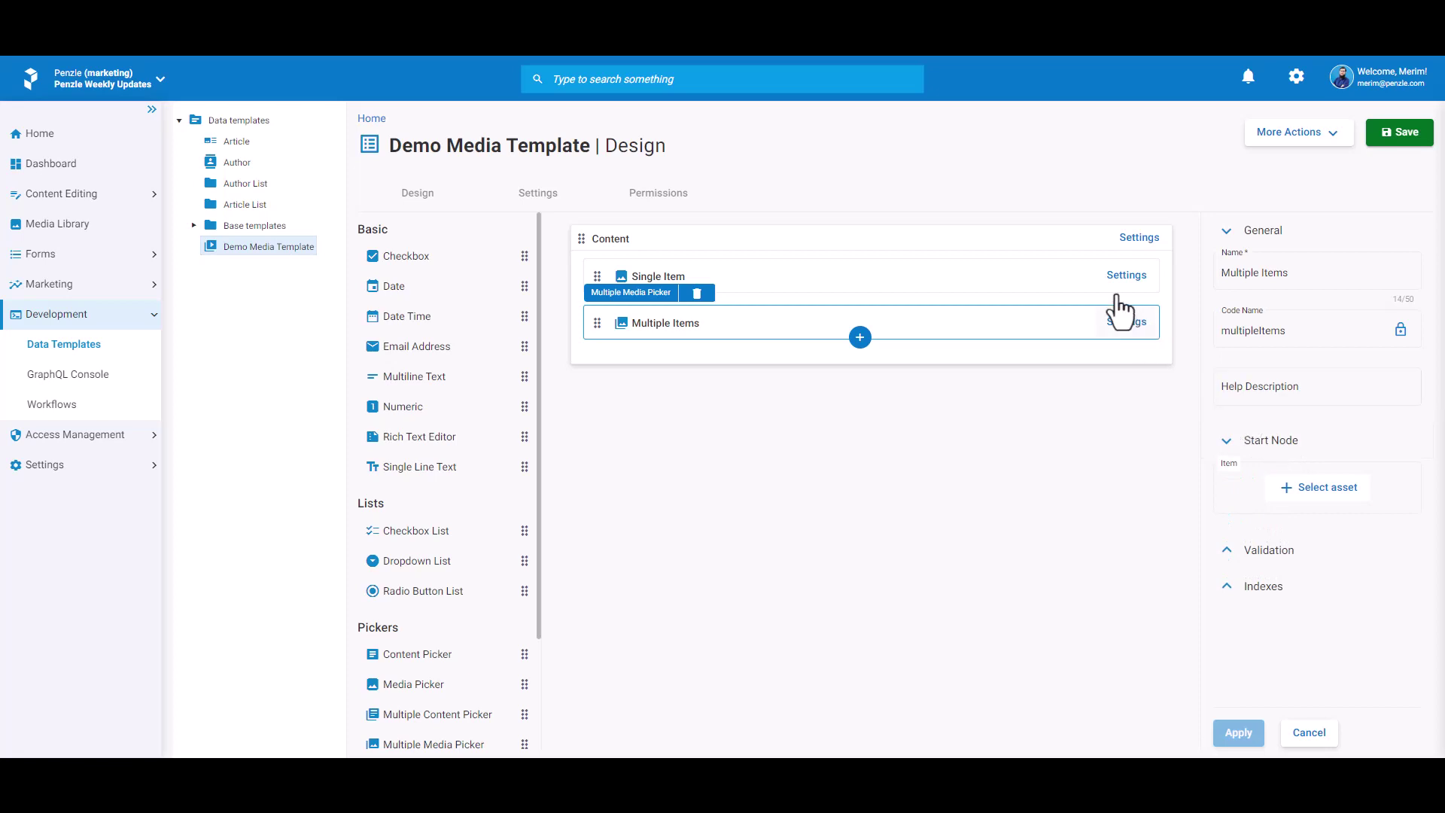
# Open the start node's asset selection in the settings of the Single Item media picker field.
pyautogui.click(1129, 278)
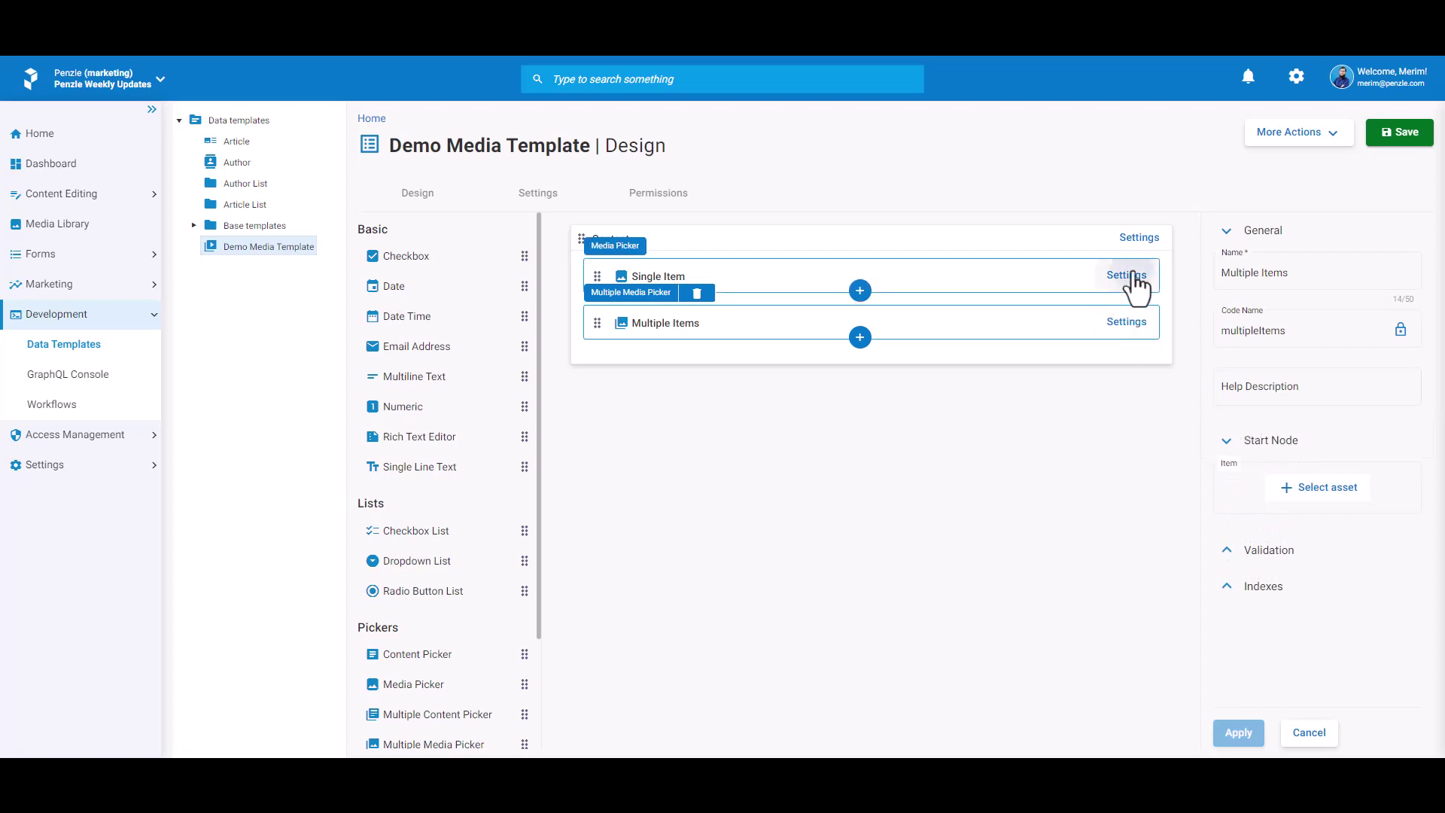
pyautogui.click(1268, 443)
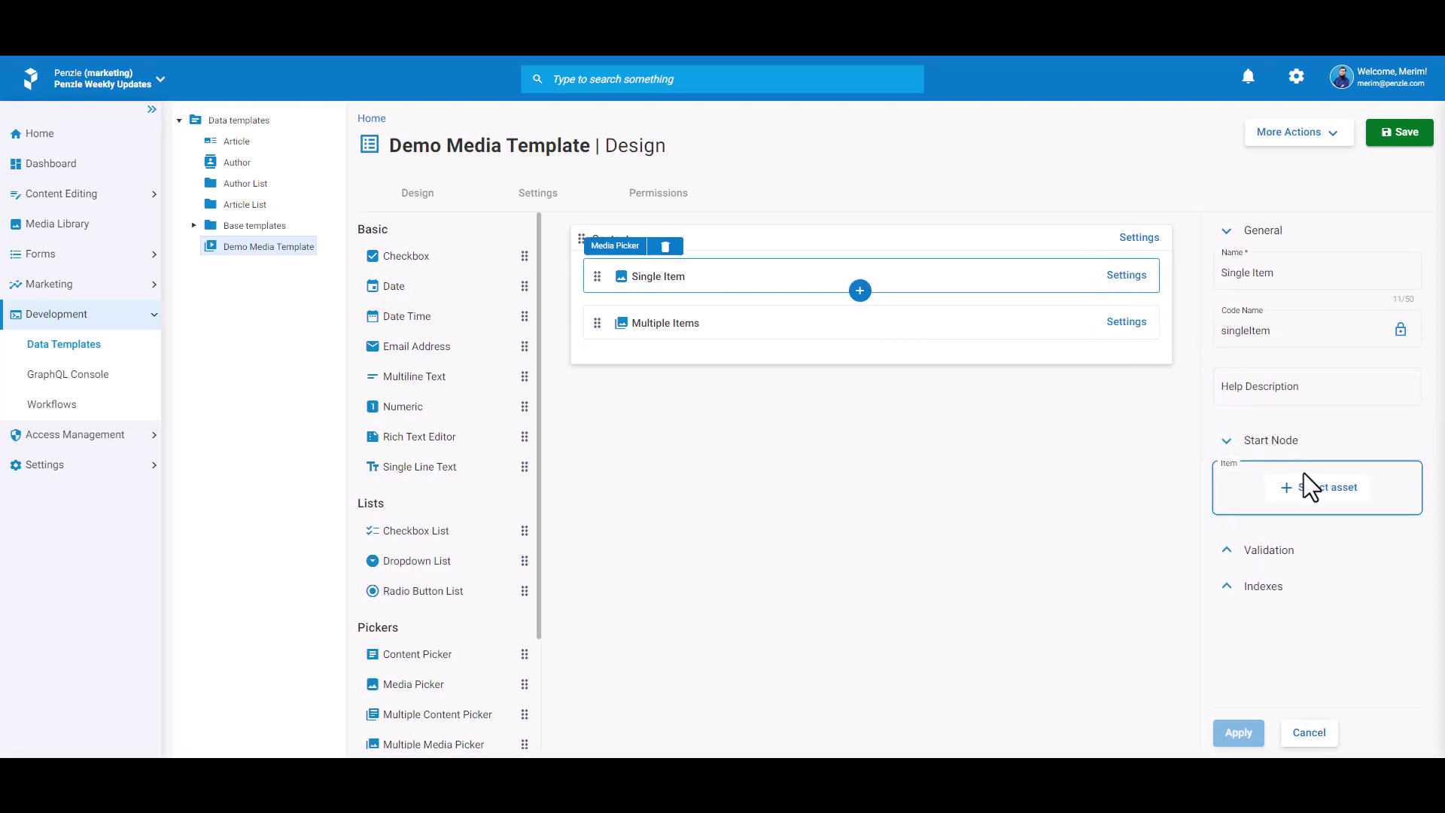
pyautogui.click(1326, 488)
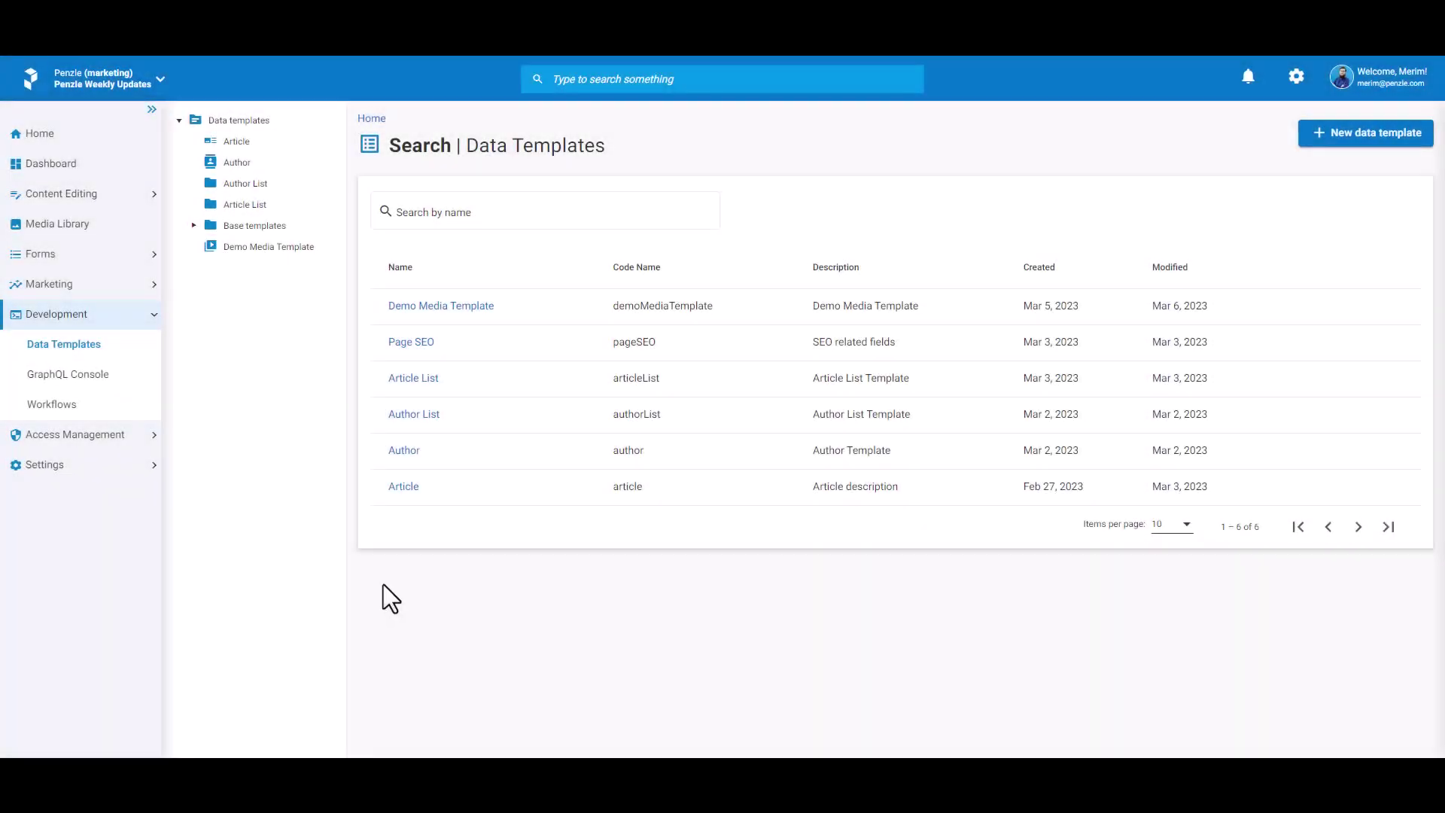
# Create a folder named Authors in the Media Library.
pyautogui.click(106, 229)
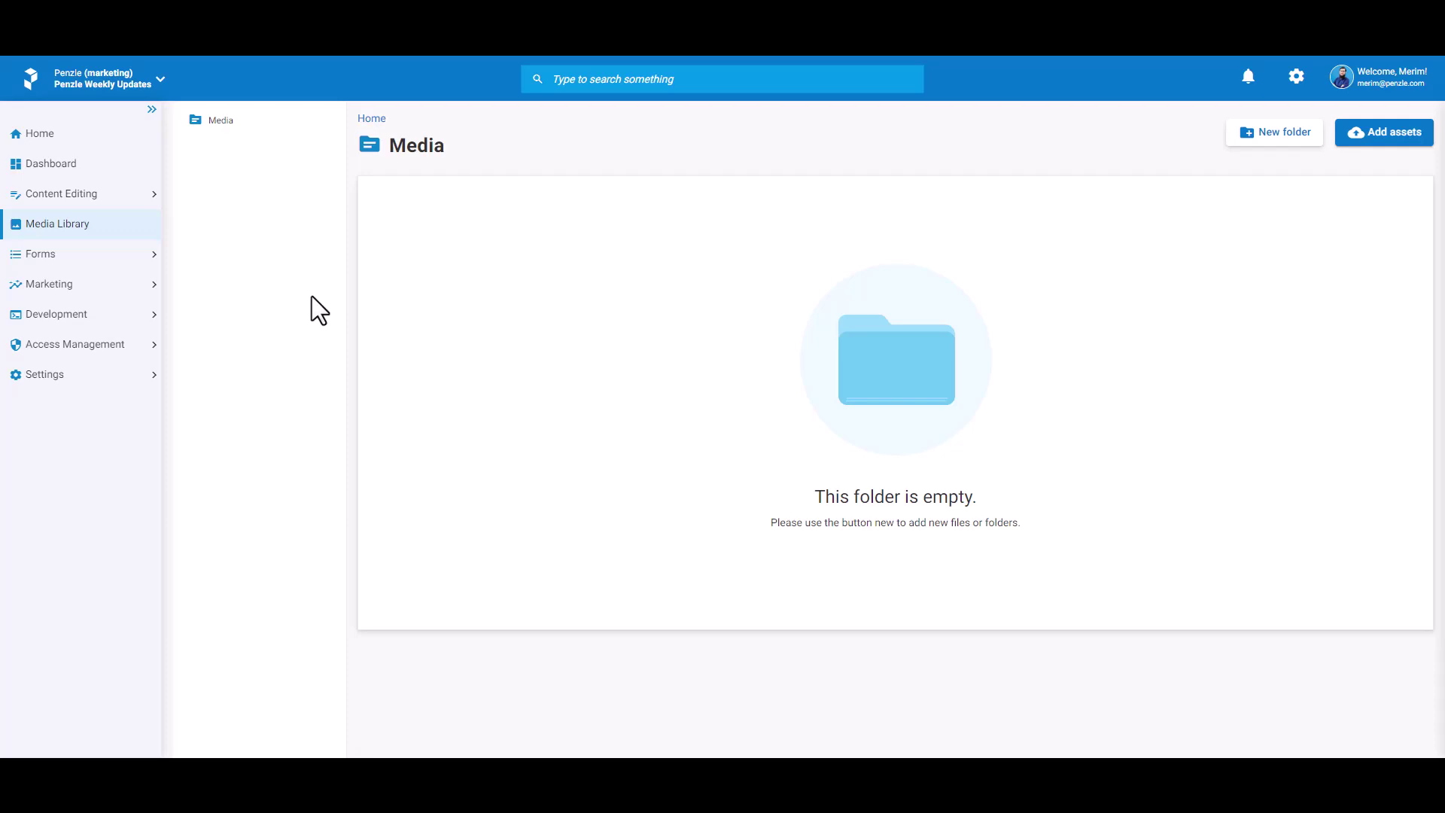
pyautogui.click(1301, 136)
pyautogui.click(1200, 182)
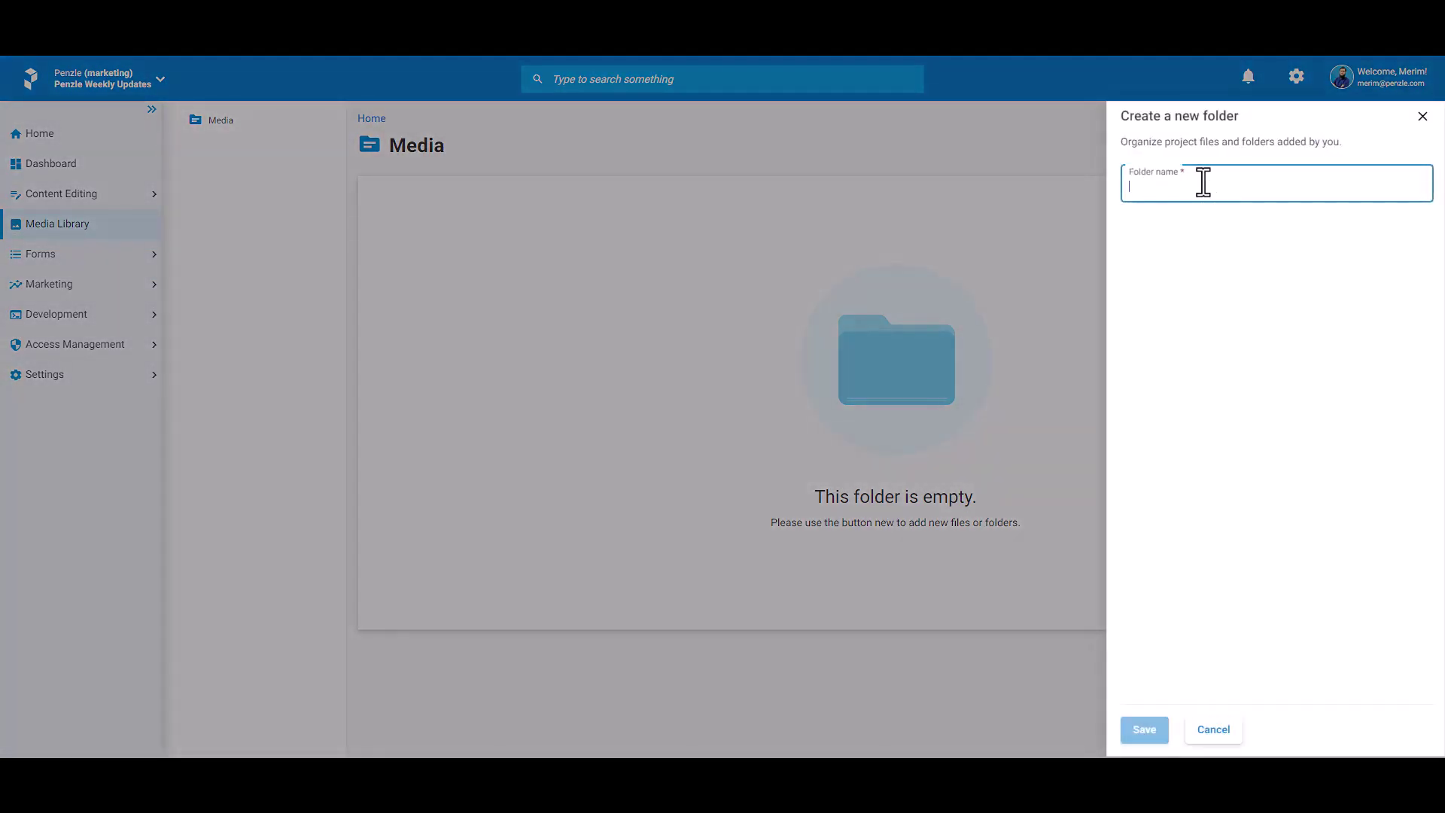
pyautogui.write('Authors')
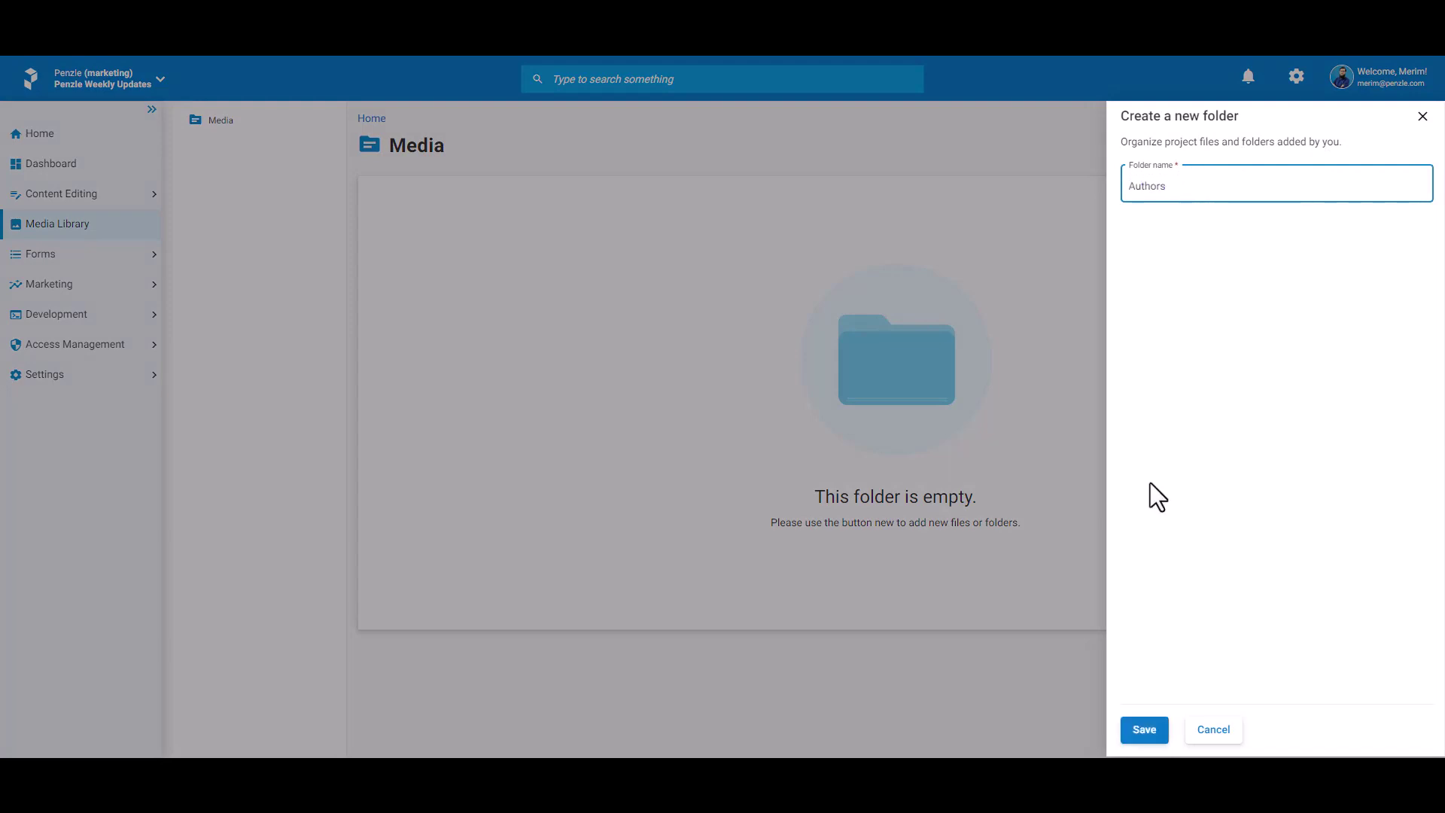
pyautogui.click(1161, 732)
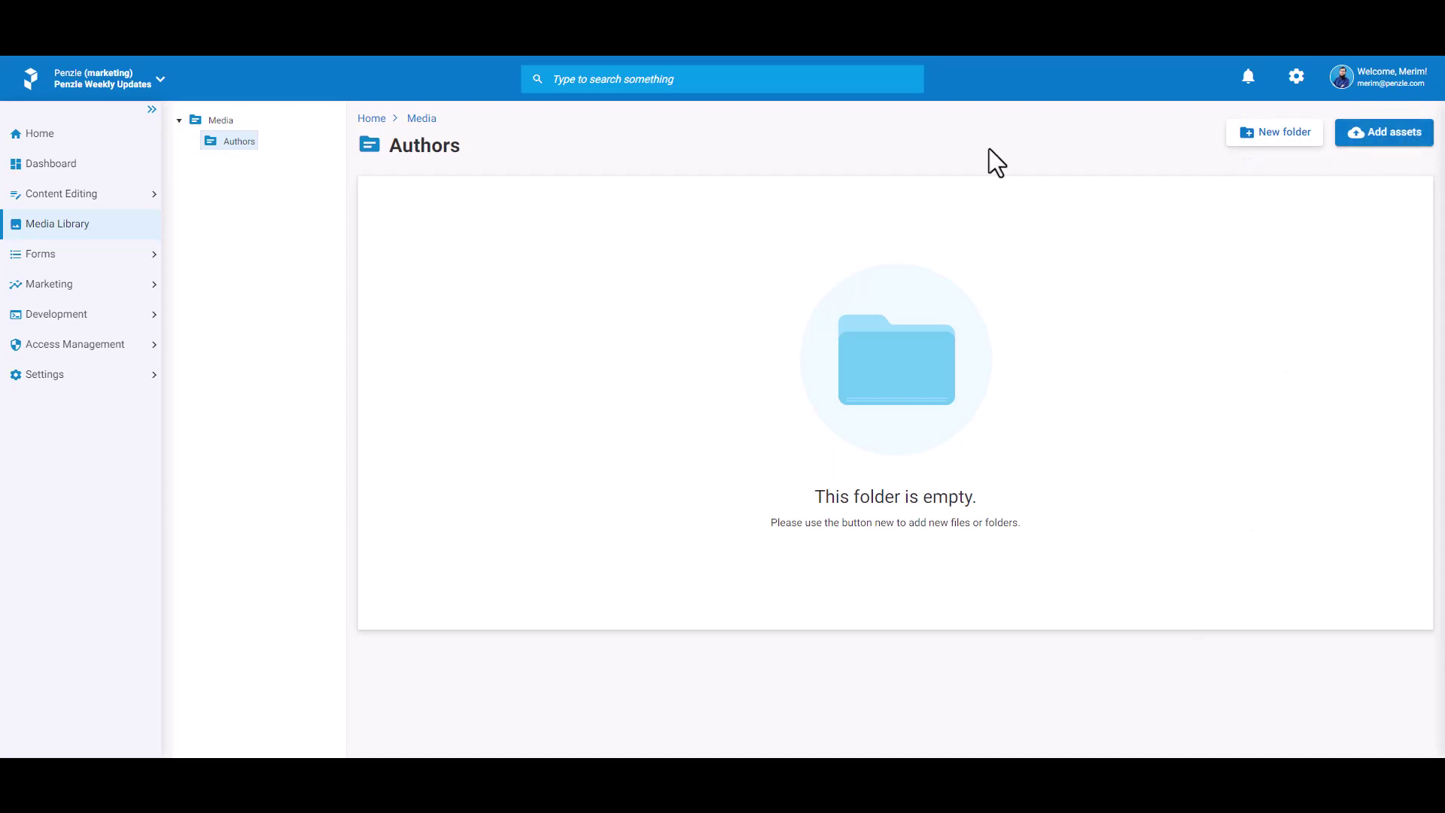
# Start adding assets to the Authors folder and queue the two author photos from the local Images folder.
pyautogui.rightClick(236, 145)
pyautogui.click(309, 166)
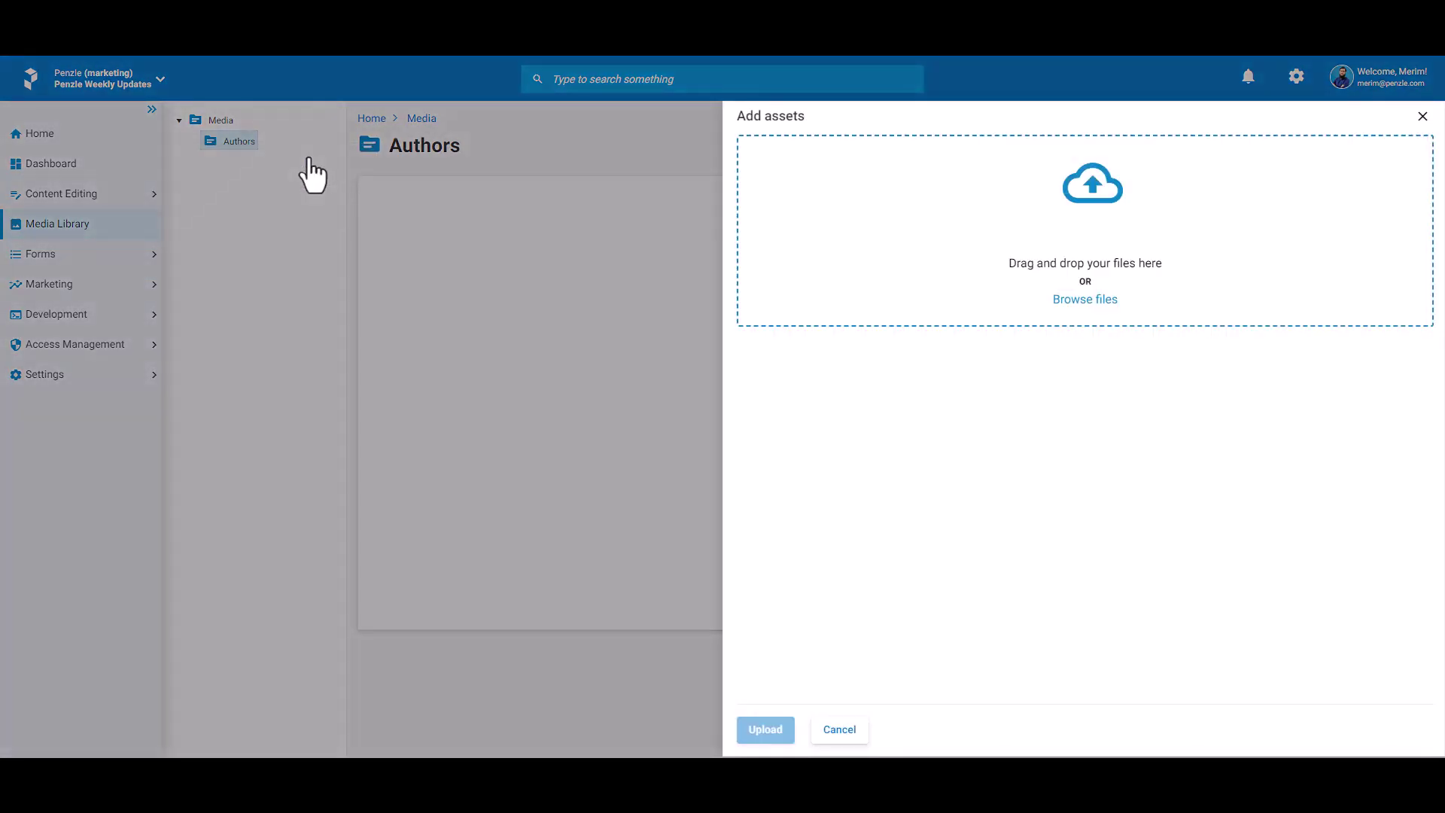
pyautogui.moveTo(657, 783)
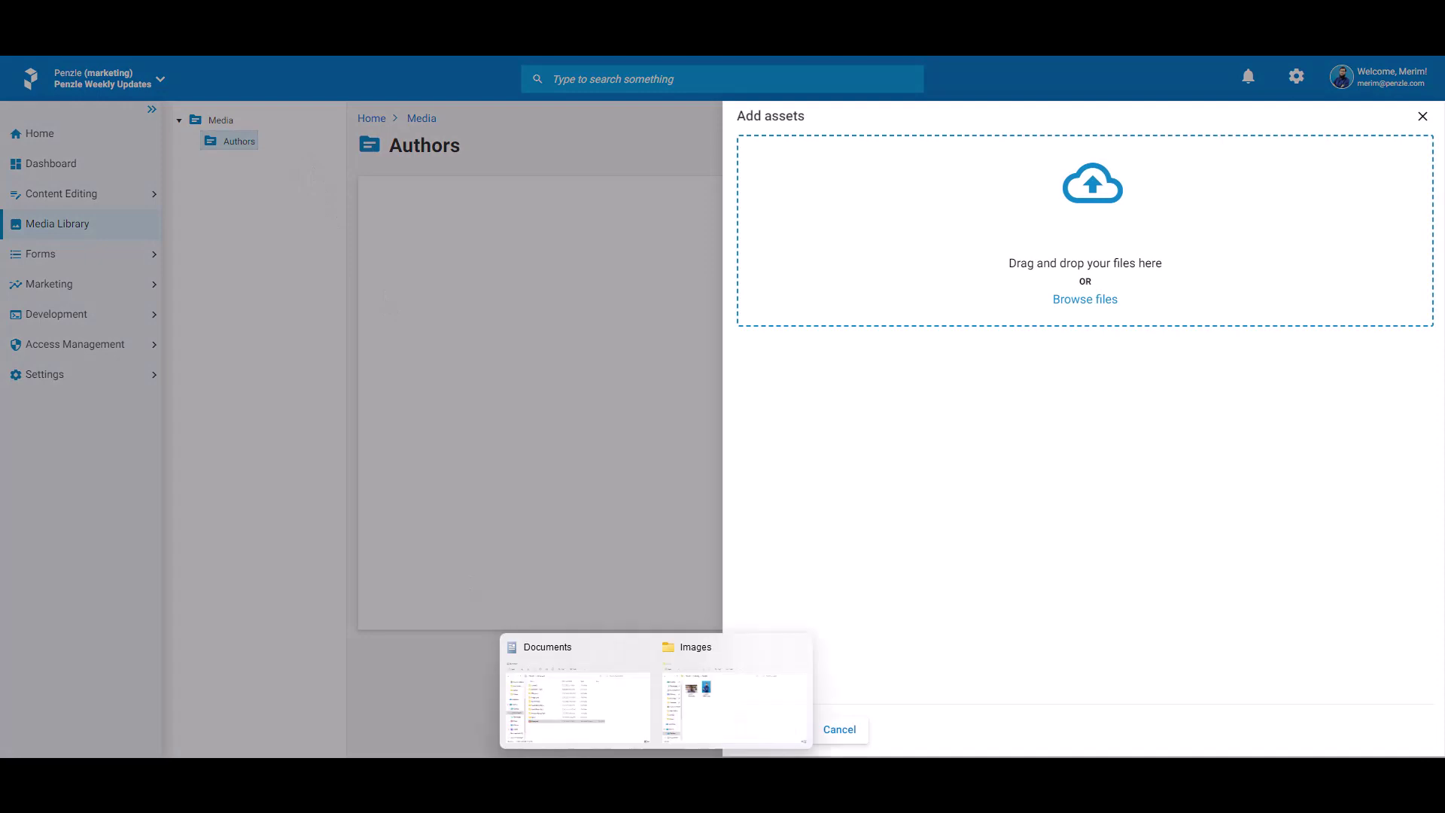
pyautogui.click(706, 711)
pyautogui.moveTo(729, 467); pyautogui.dragTo(1069, 277)
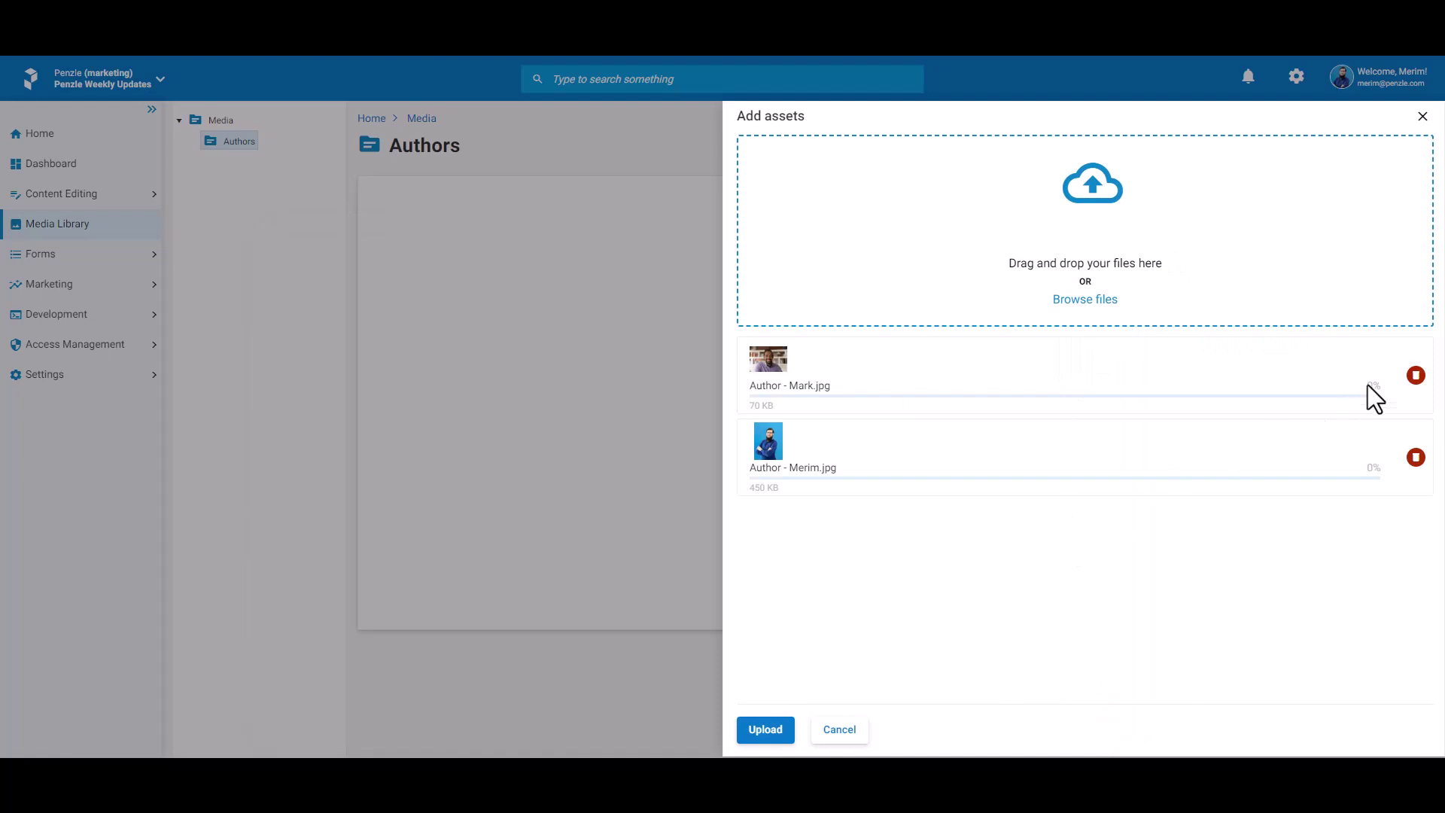
# Remove the first author photo from the upload queue and add it back by browsing to the Images folder.
pyautogui.click(1415, 376)
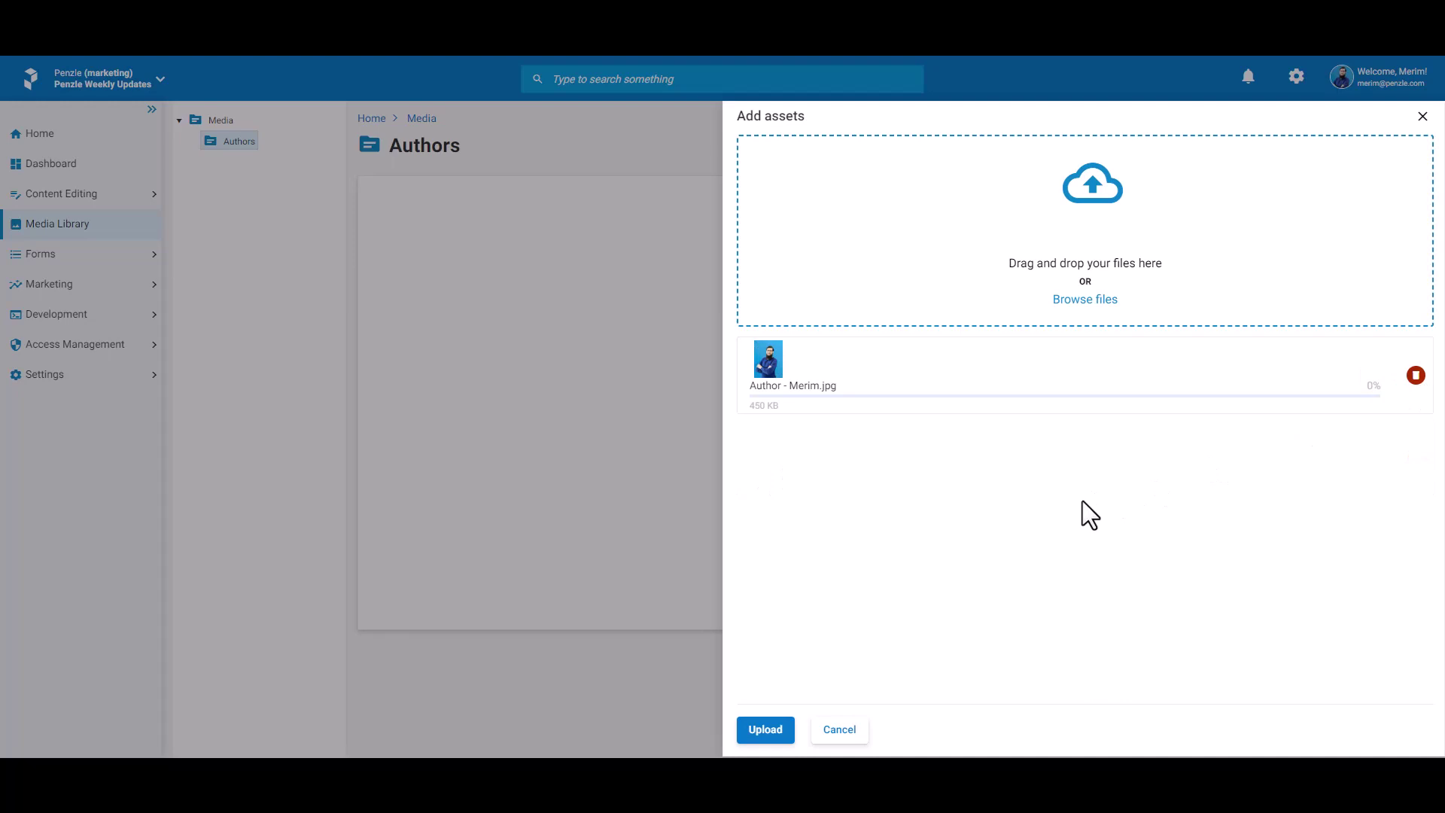
pyautogui.click(1101, 301)
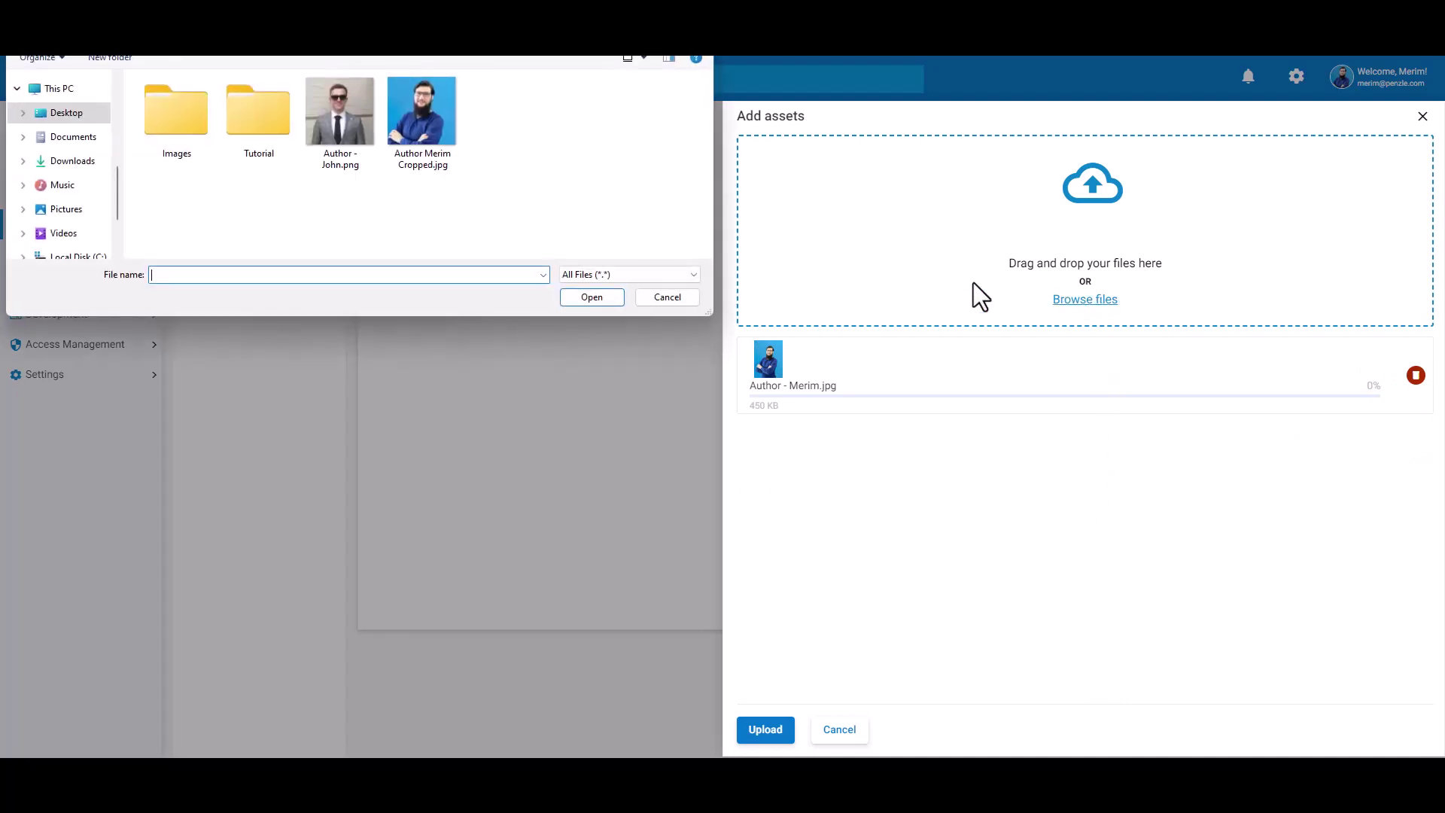
pyautogui.doubleClick(190, 138)
pyautogui.doubleClick(189, 139)
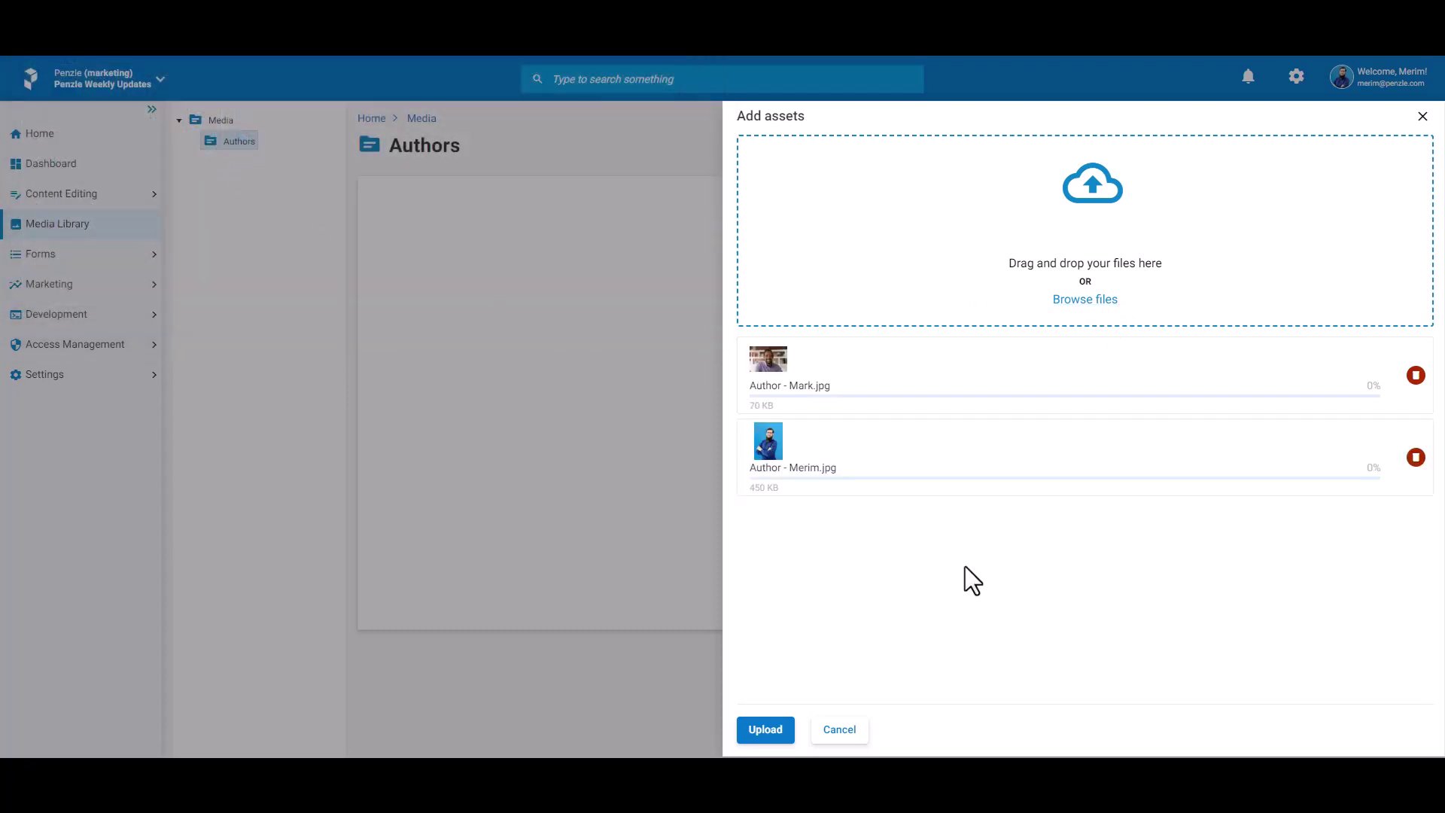
# Upload both queued author photos to the Authors media folder and close the upload form.
pyautogui.click(773, 732)
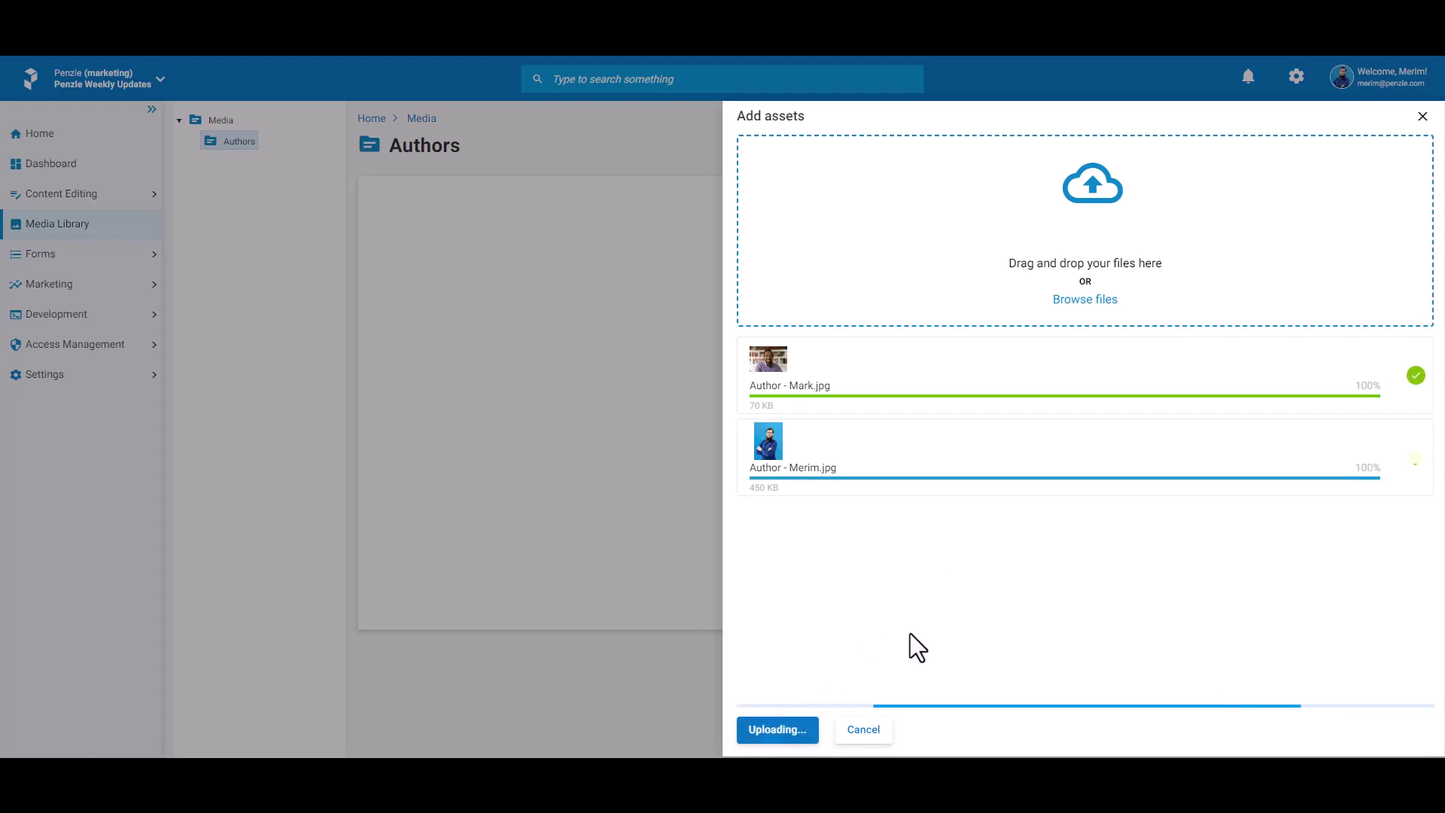
pyautogui.click(855, 730)
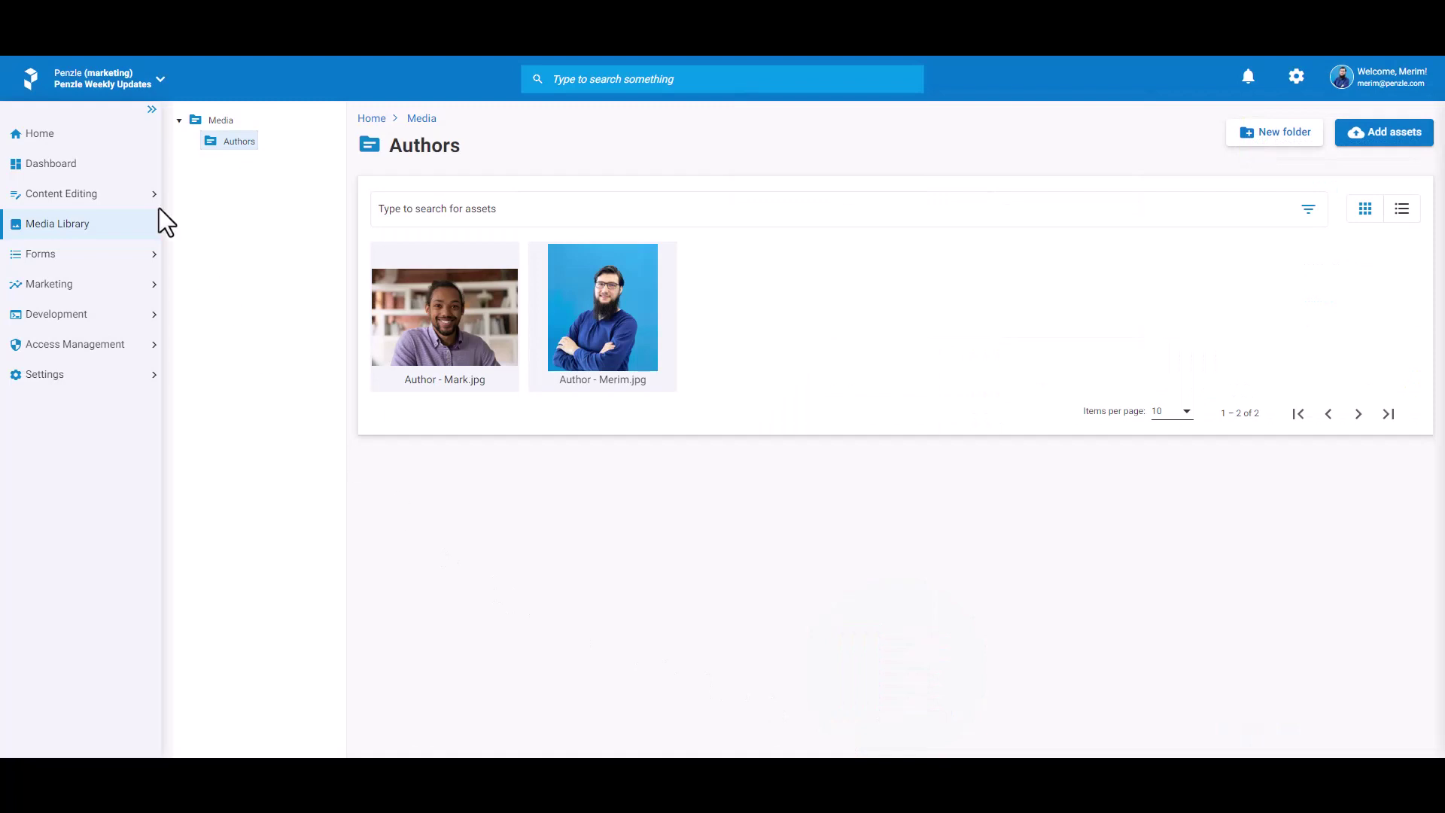
# View the author entries stored under Authors in the Content Editor.
pyautogui.click(120, 196)
pyautogui.click(79, 225)
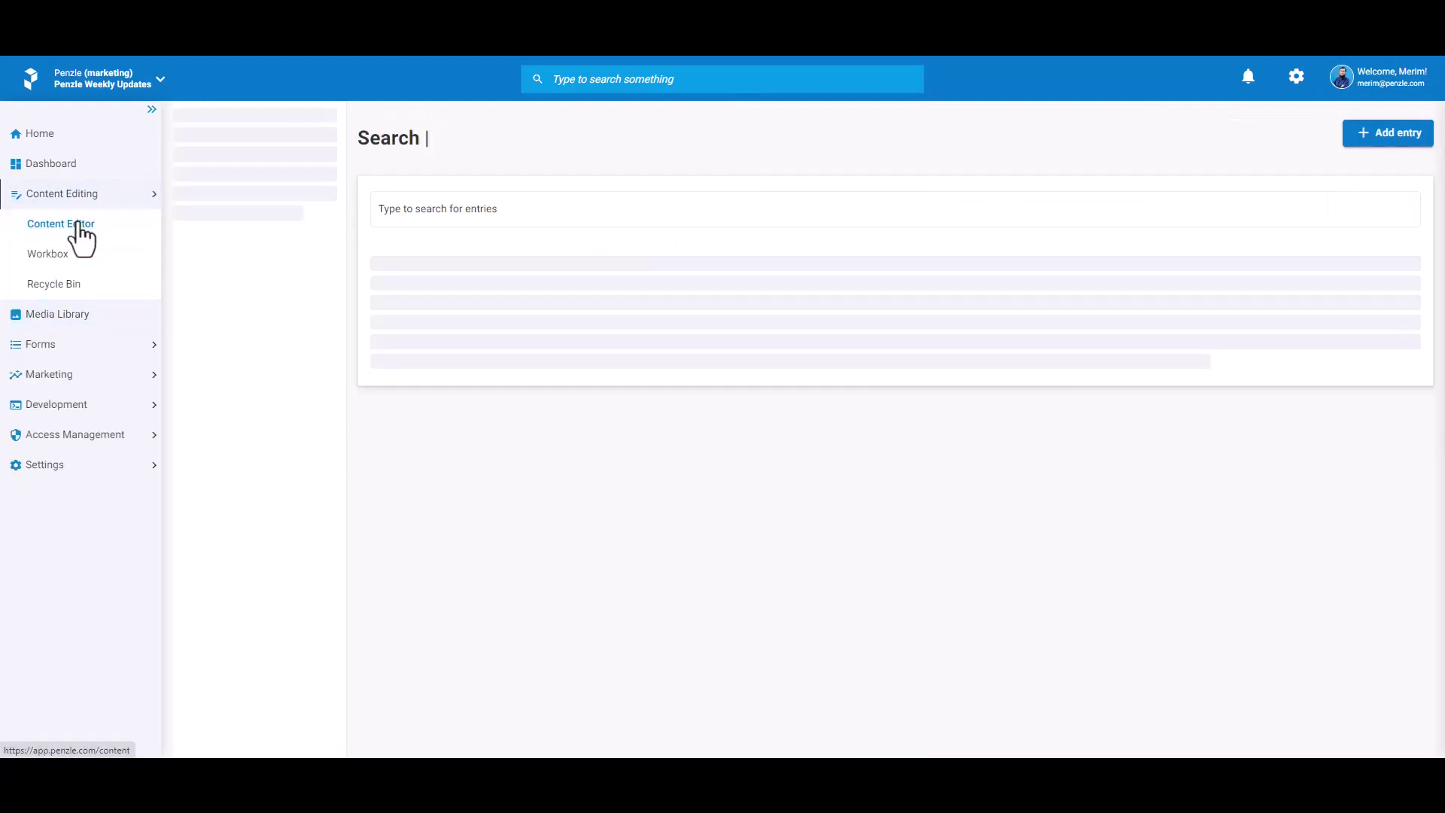
pyautogui.click(194, 163)
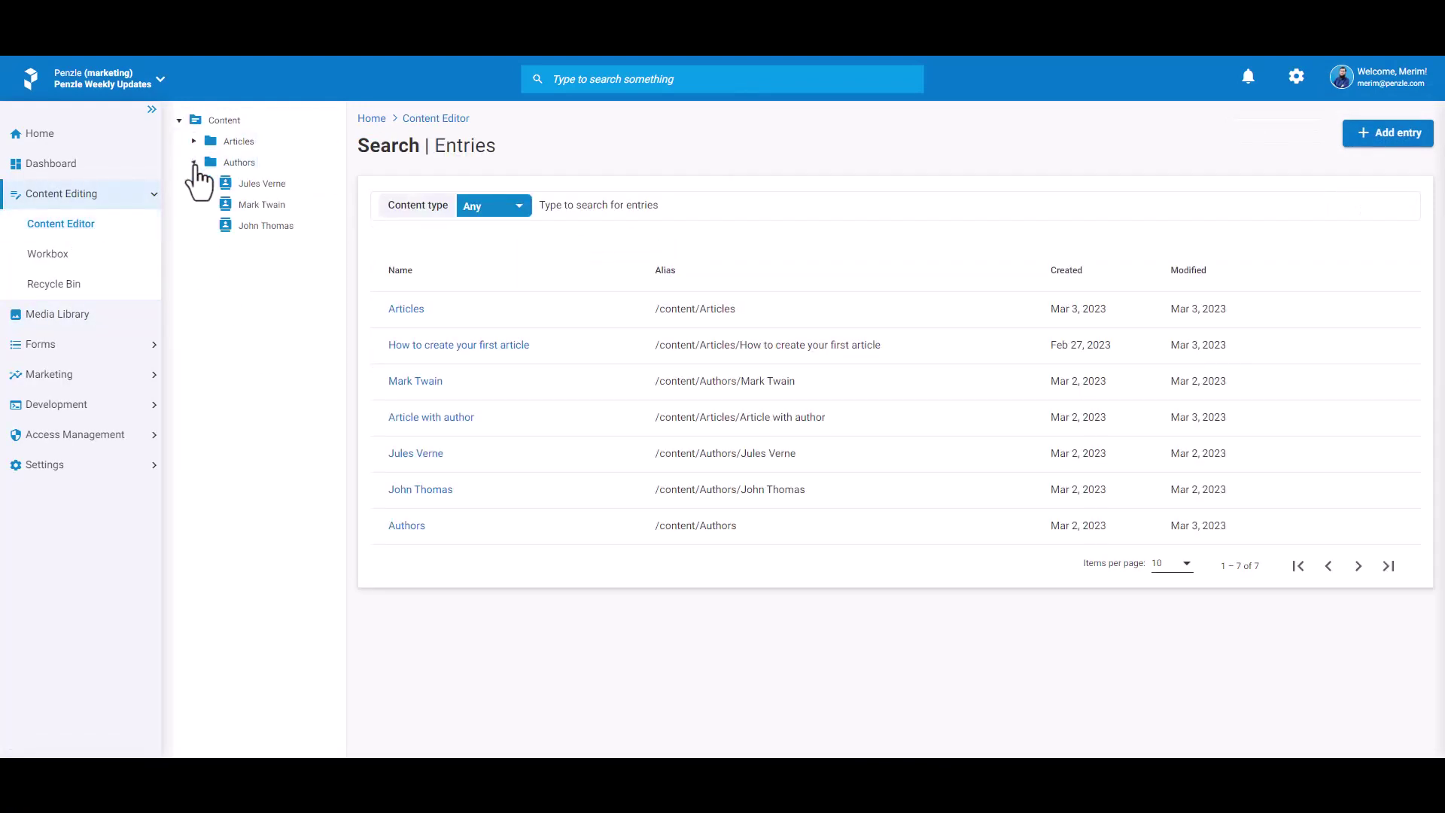
# Create a folder named Articles directly under the Media root of the Media Library.
pyautogui.click(65, 315)
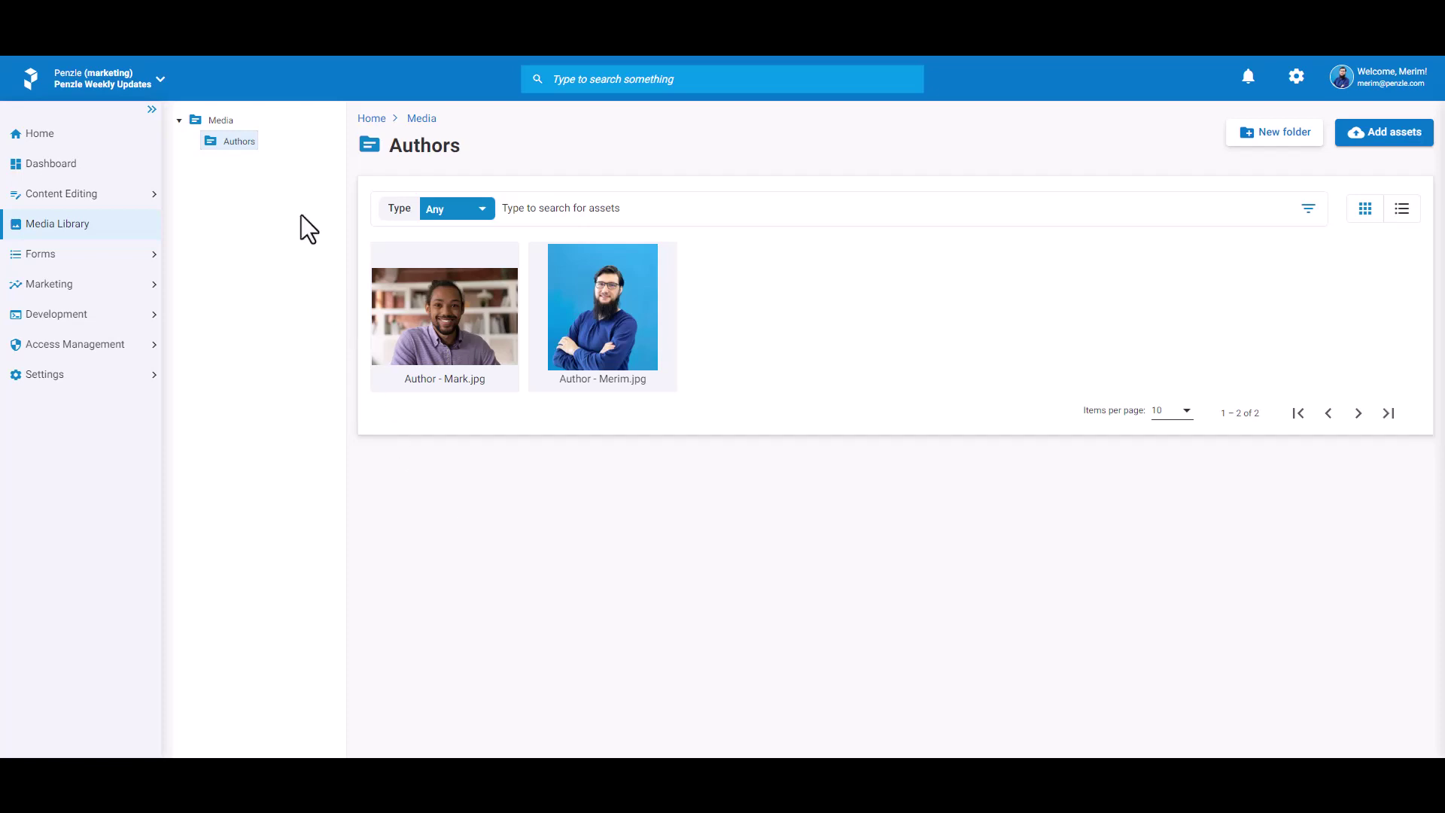
pyautogui.click(220, 121)
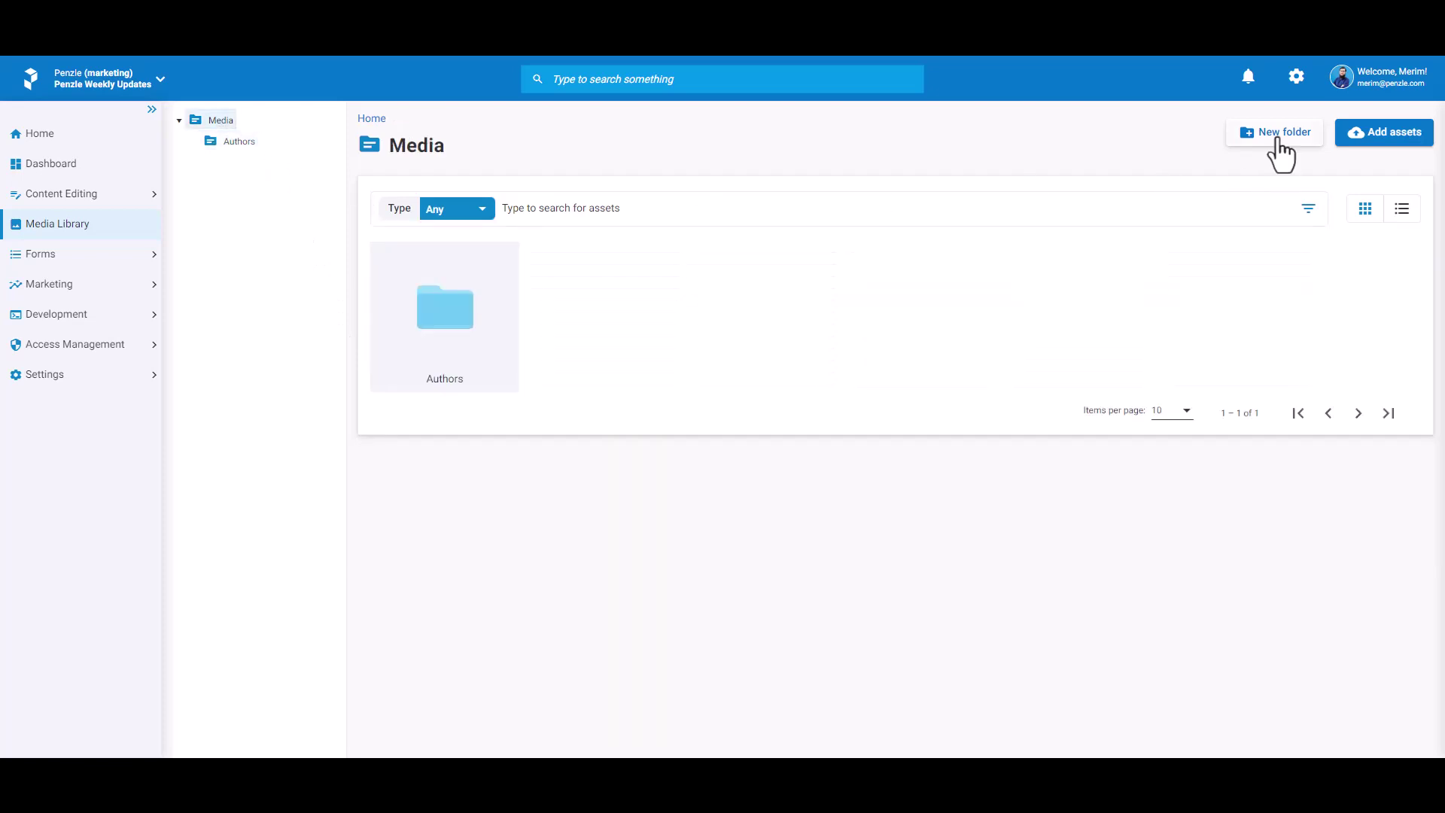
pyautogui.click(1278, 134)
pyautogui.click(1208, 178)
pyautogui.write('Artic')
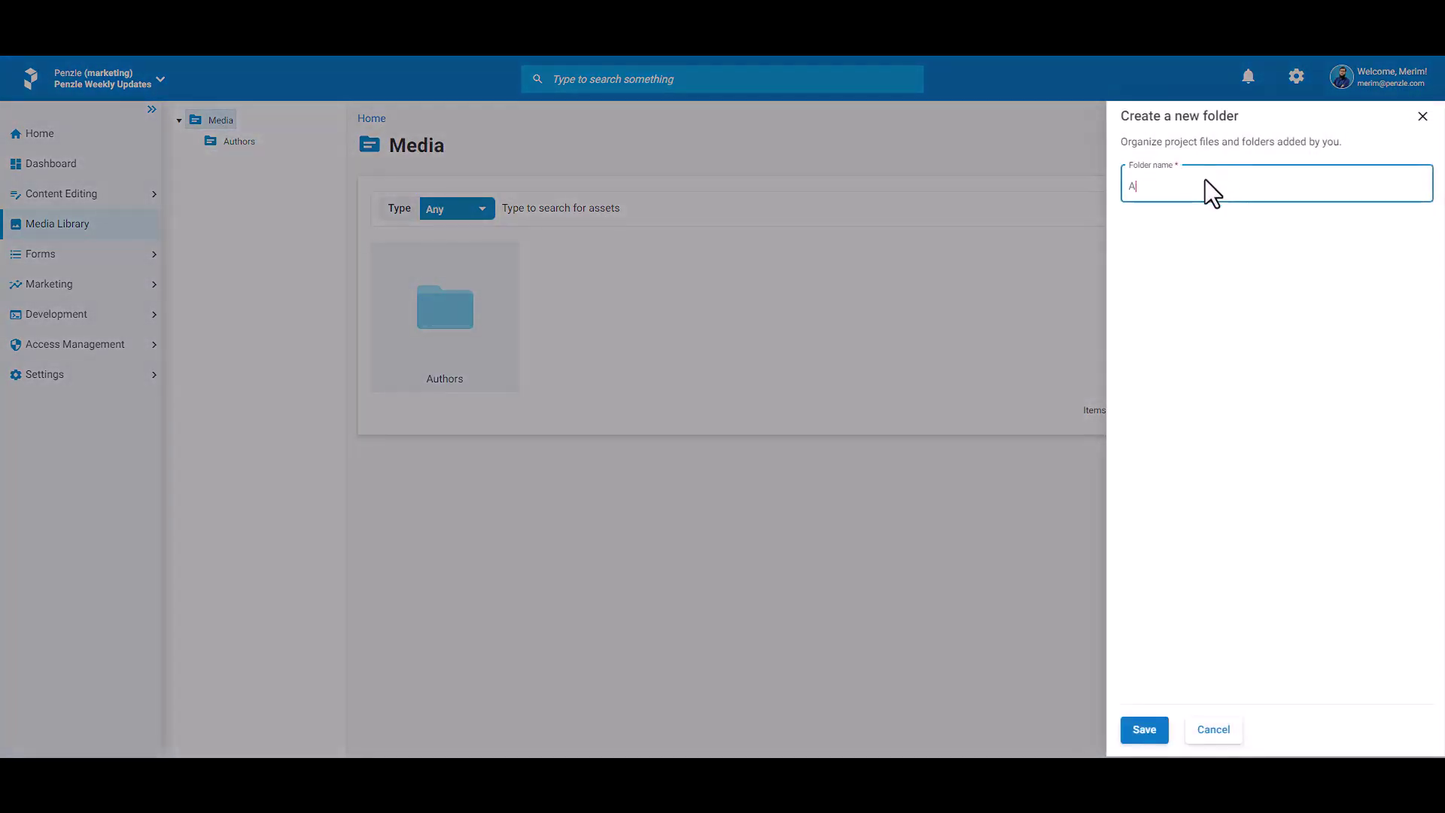
pyautogui.write('les')
pyautogui.click(1144, 731)
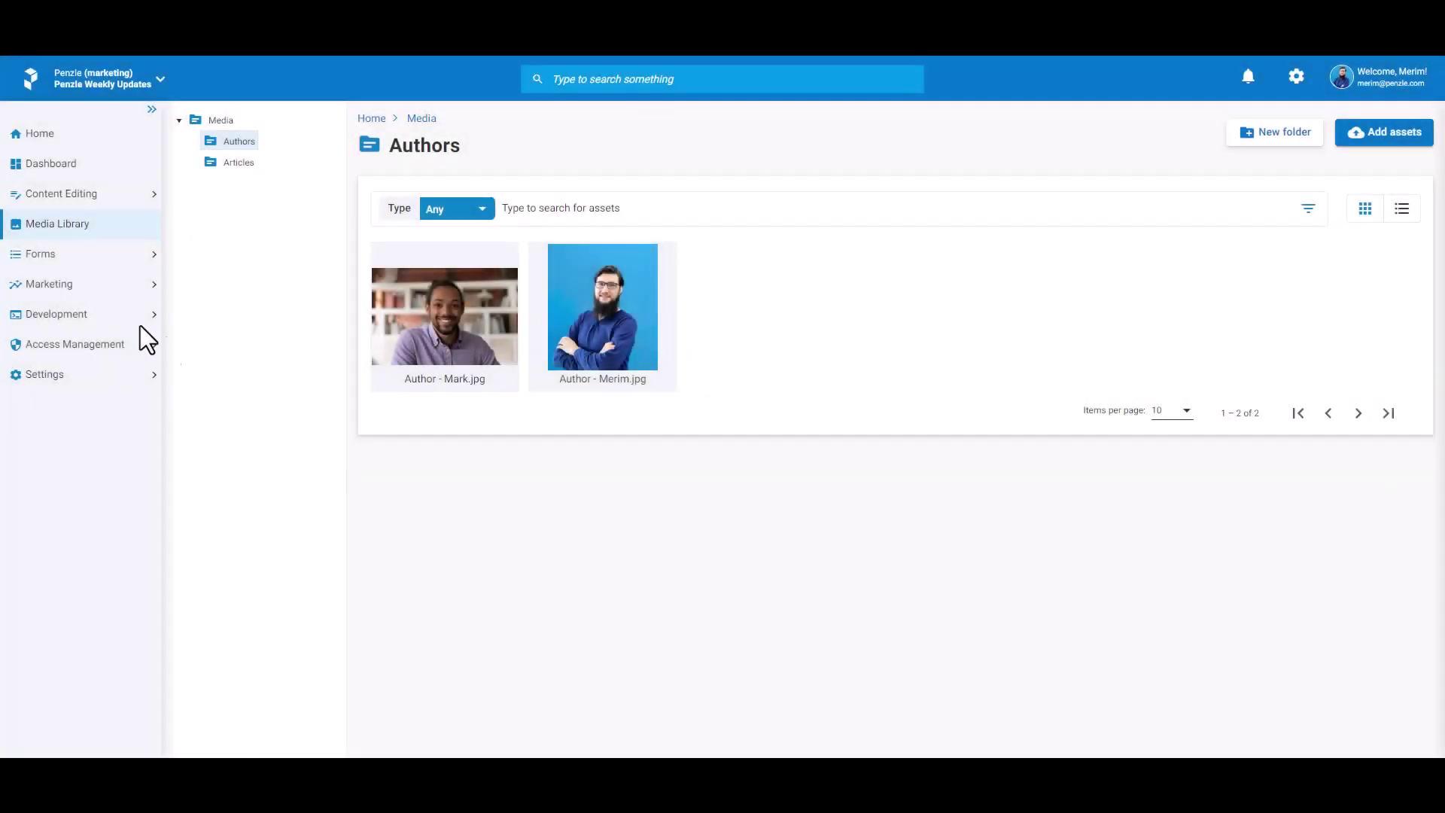
# Add a Media Picker field named Profile Photo below Description in the Author data template.
pyautogui.click(71, 314)
pyautogui.click(95, 348)
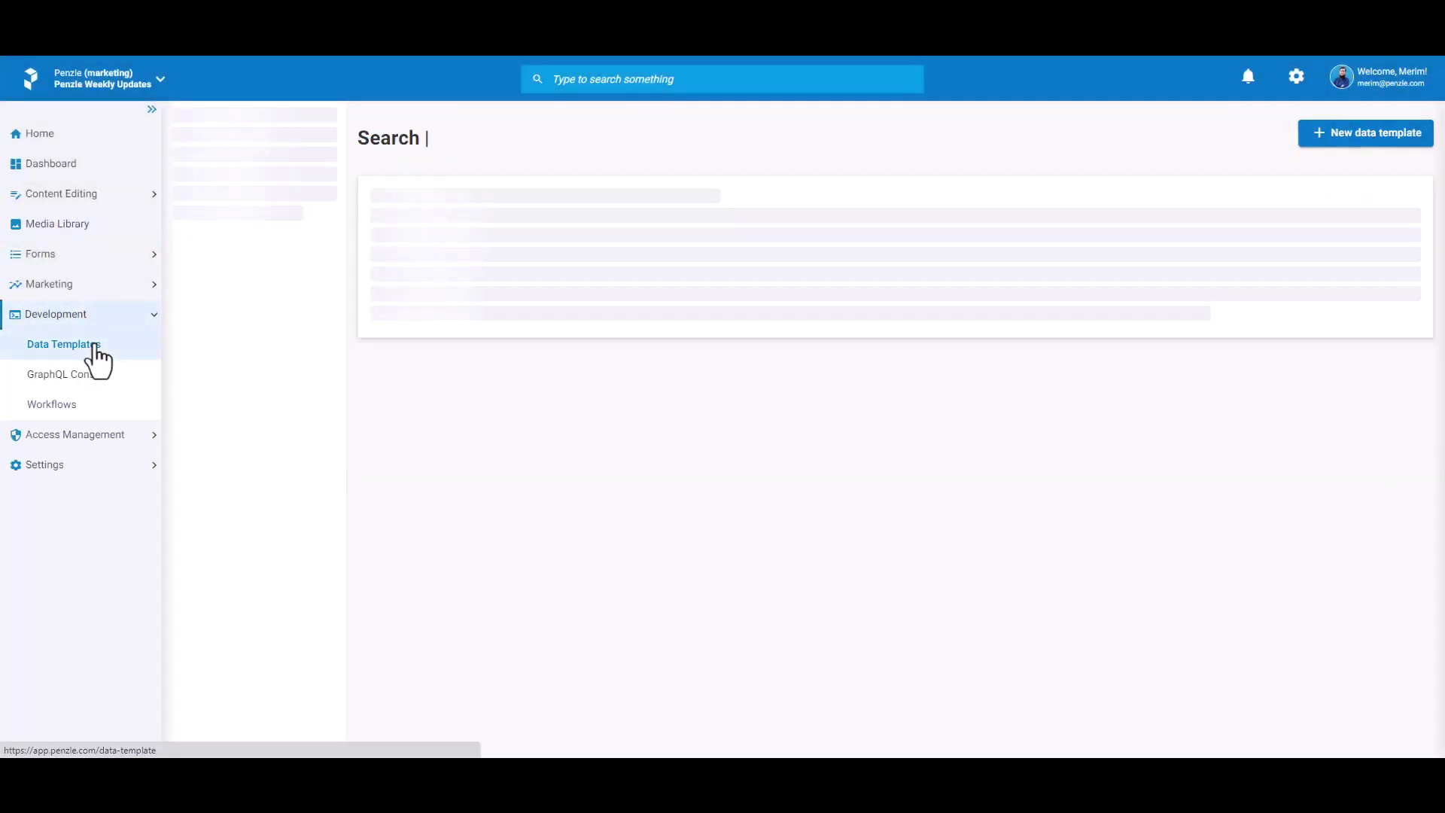
pyautogui.click(226, 167)
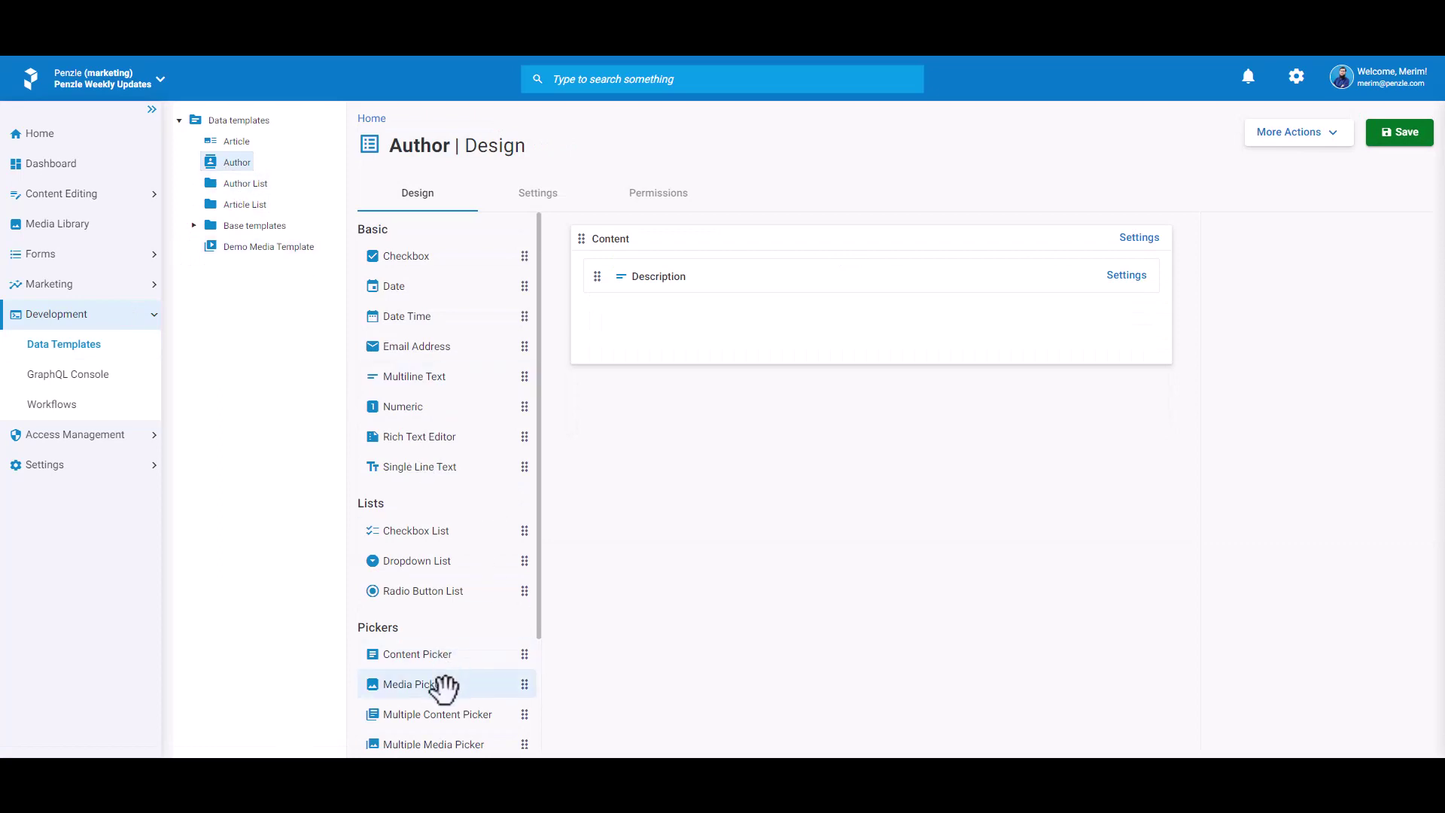
pyautogui.moveTo(445, 687); pyautogui.dragTo(698, 335)
pyautogui.click(1305, 278)
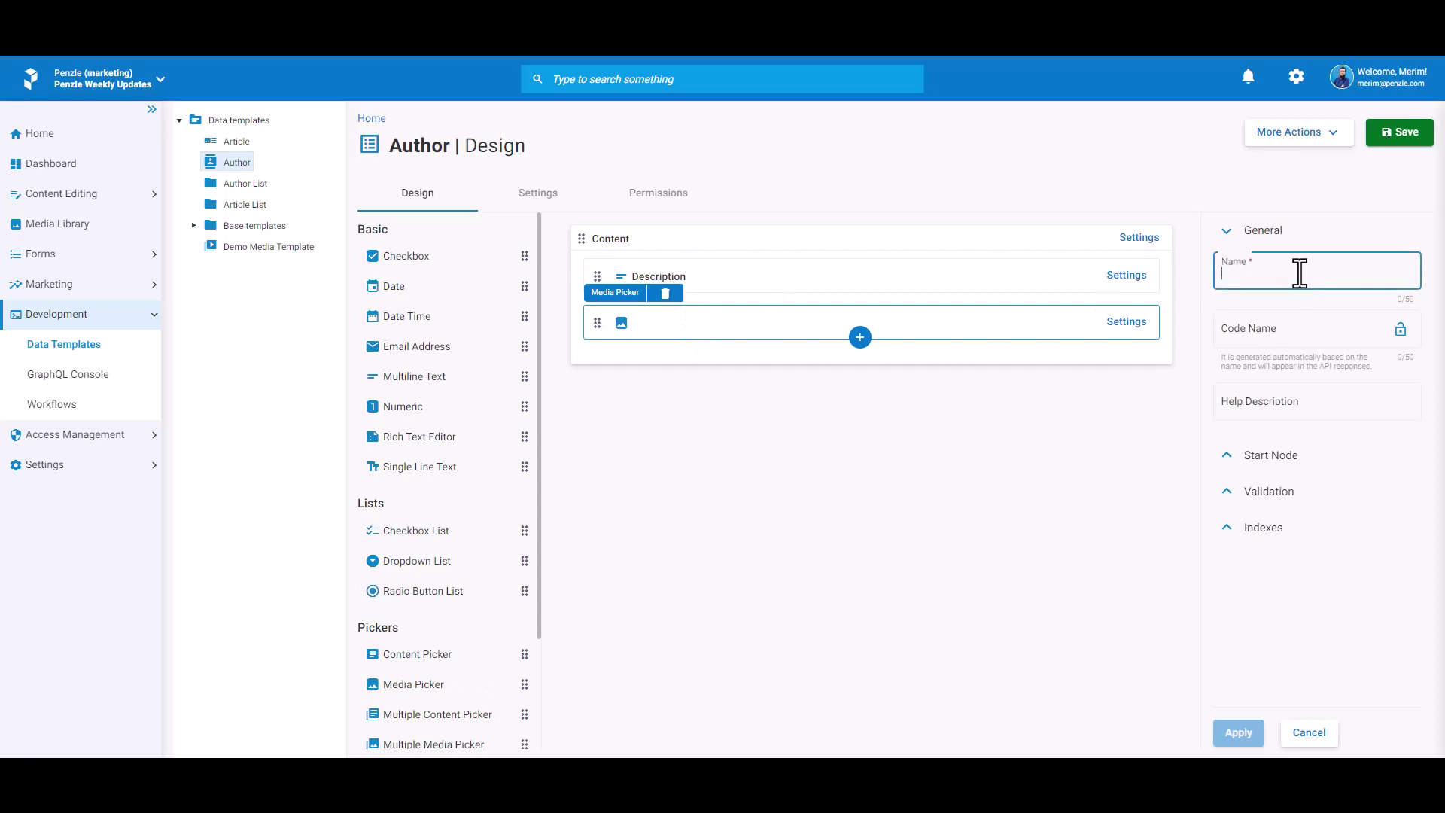
pyautogui.write('Profile Photo')
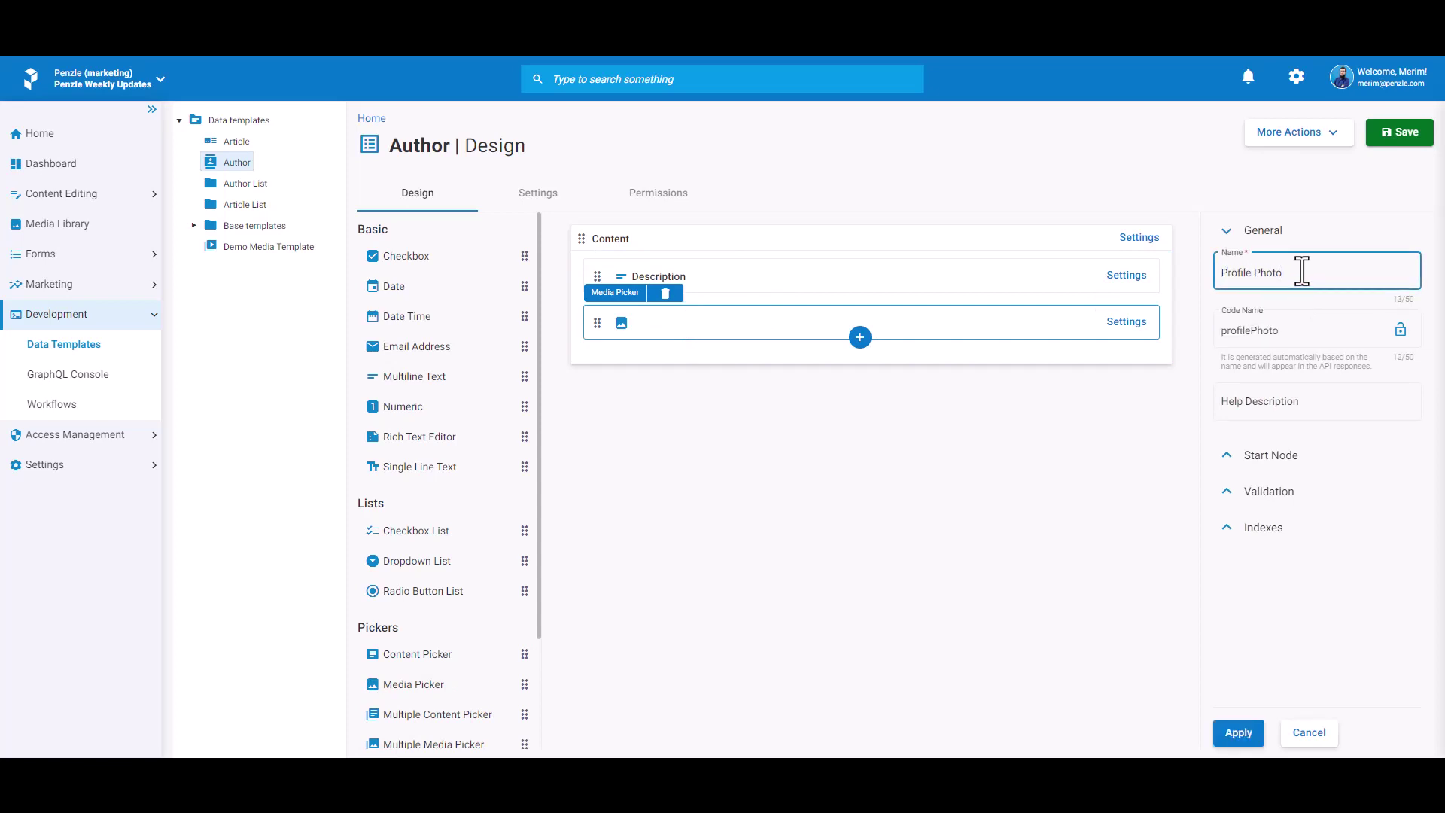
# Set the Profile Photo field's start node to the Authors media folder, apply it and save the Author template.
pyautogui.click(1270, 456)
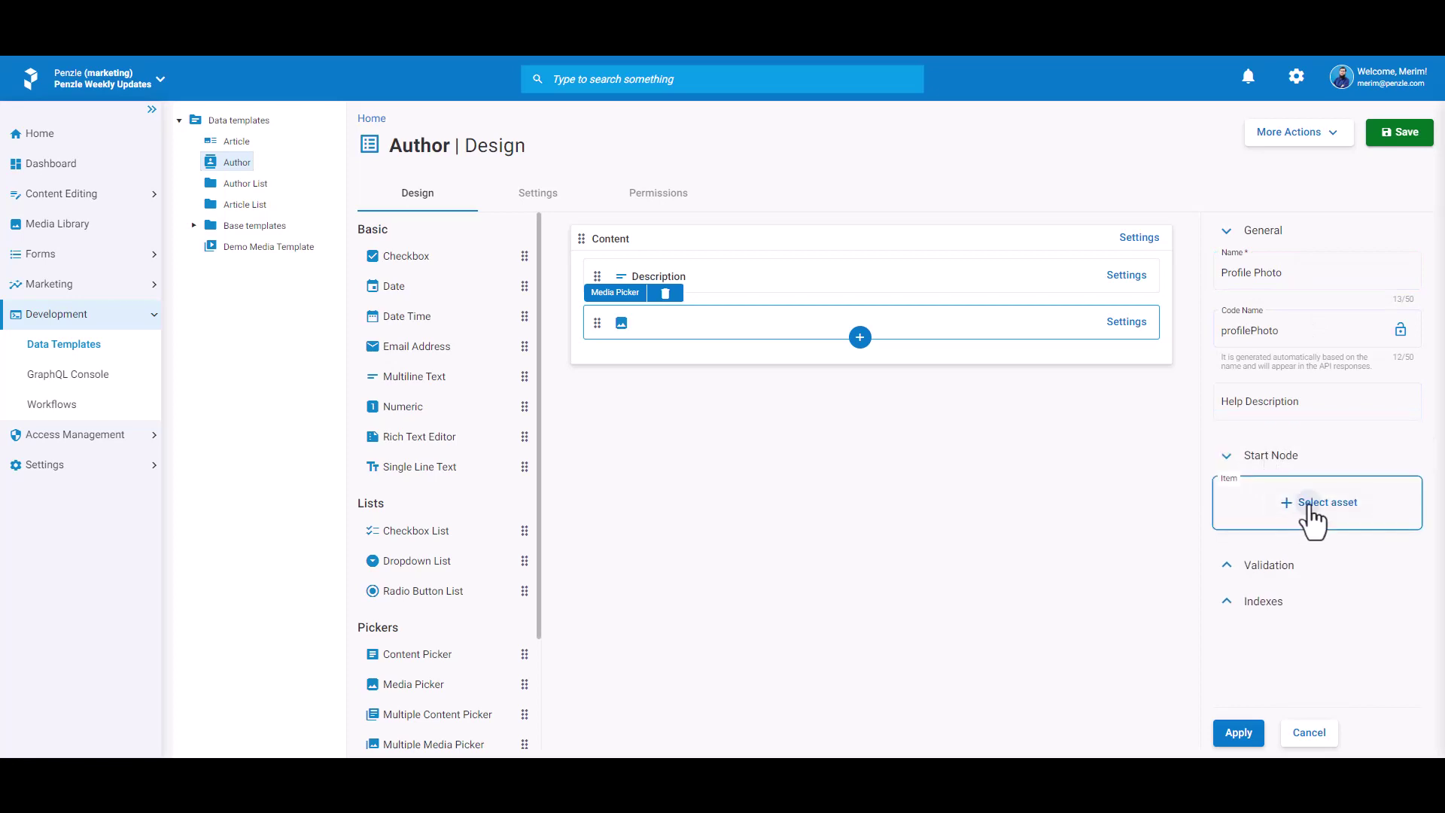
pyautogui.click(1303, 511)
pyautogui.click(1184, 168)
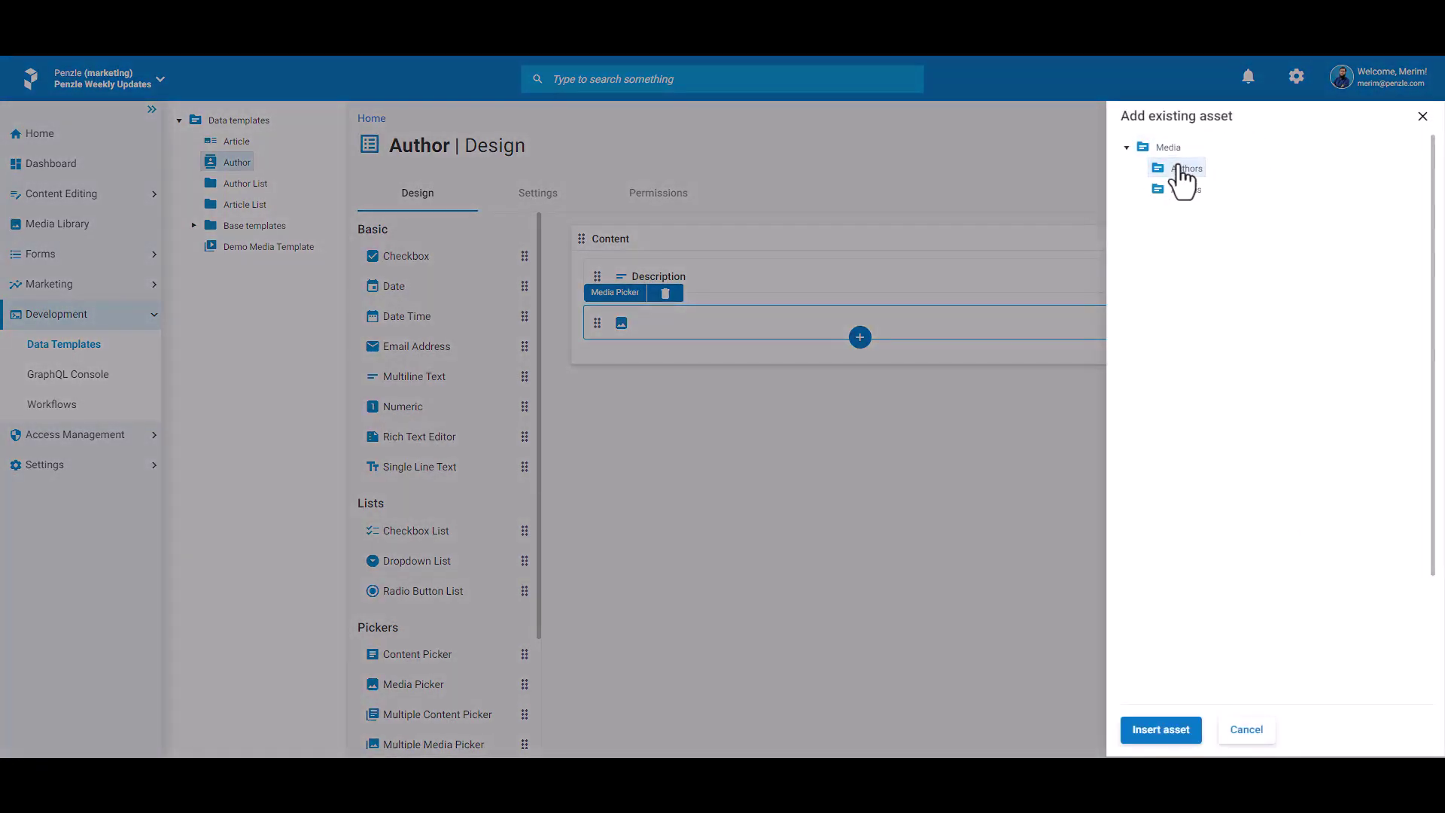
pyautogui.click(1162, 729)
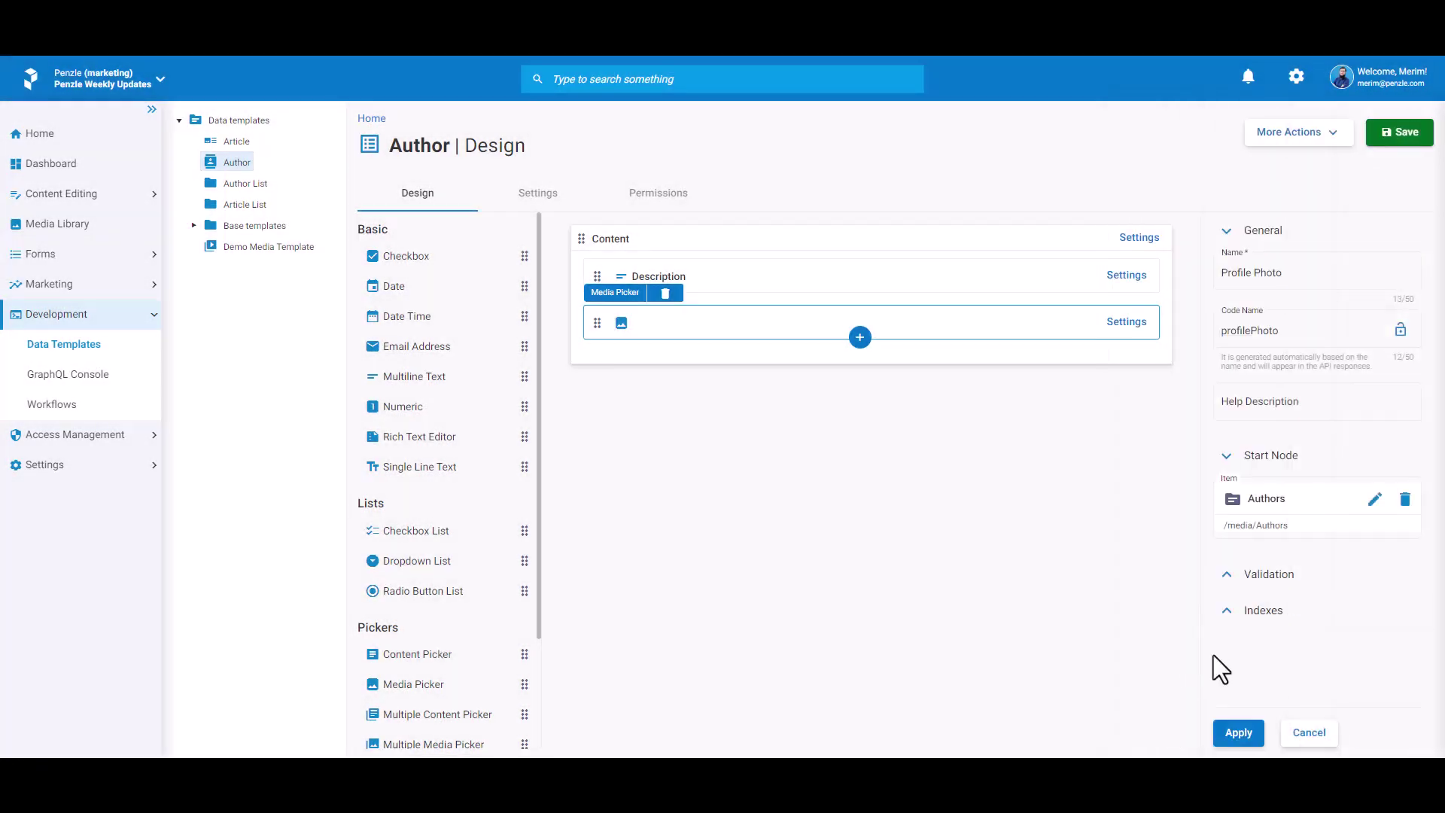
pyautogui.click(1238, 733)
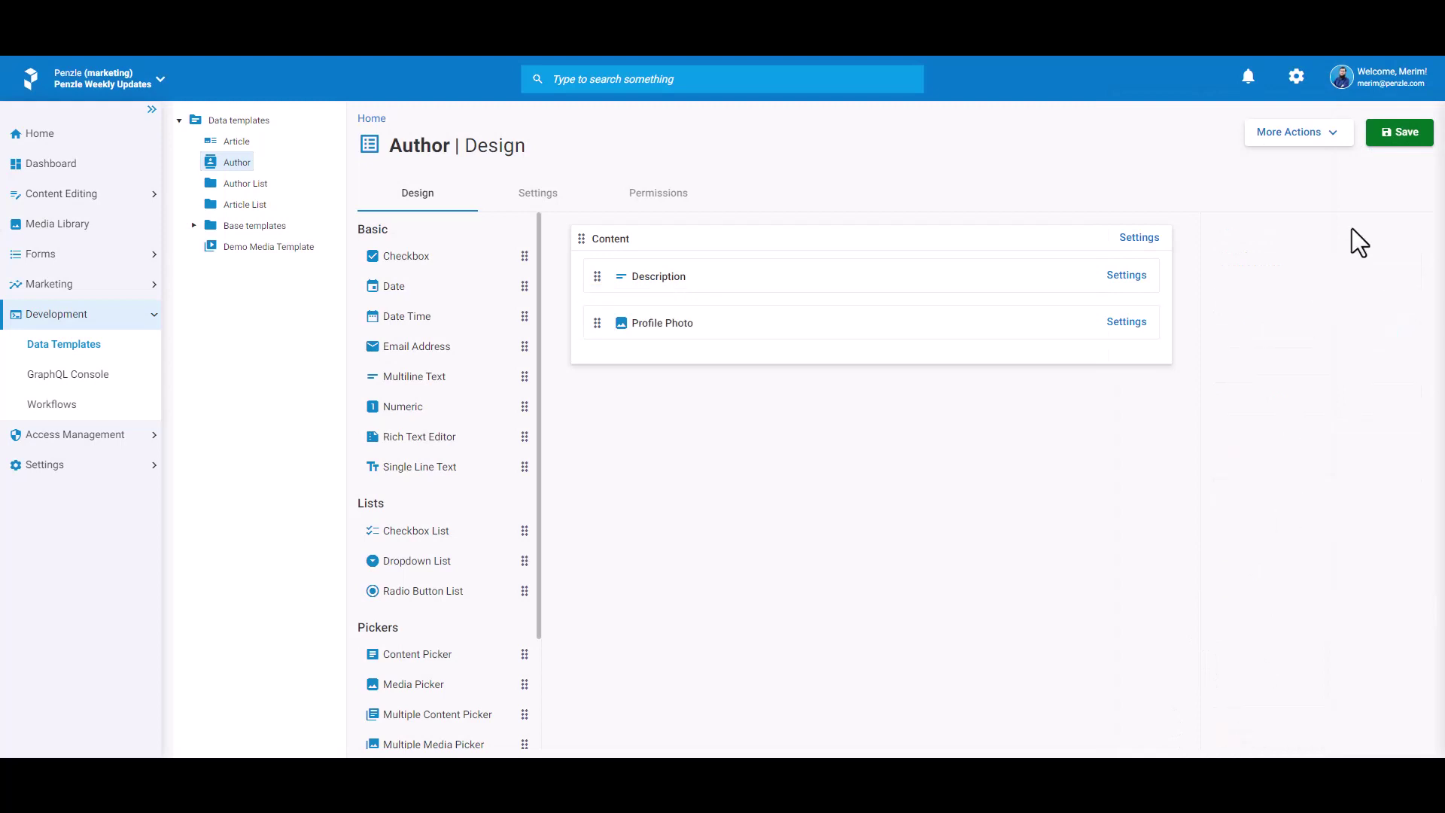
pyautogui.click(1394, 136)
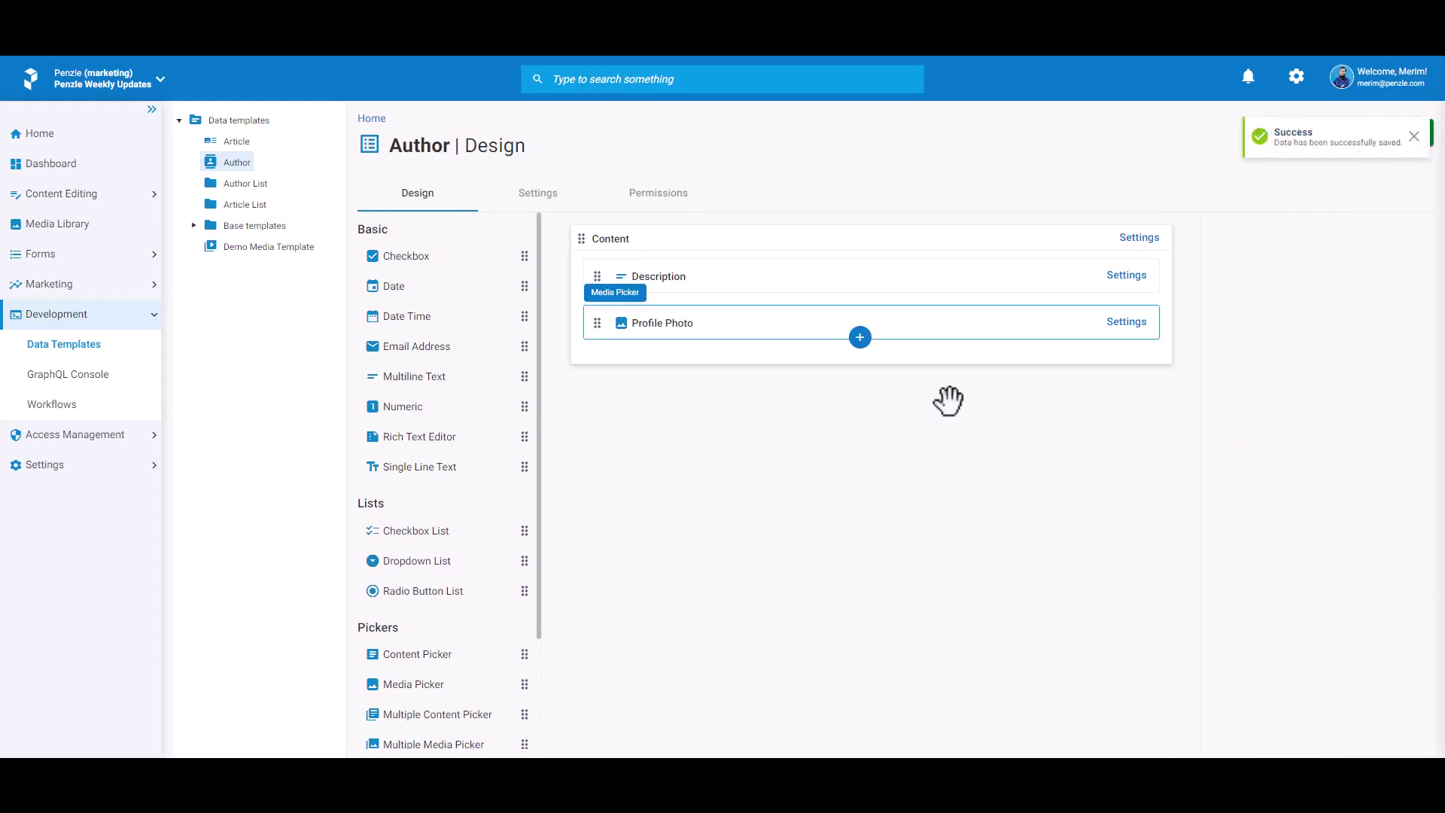
# Open the third author entry stored under Authors in the Content Editor.
pyautogui.click(109, 195)
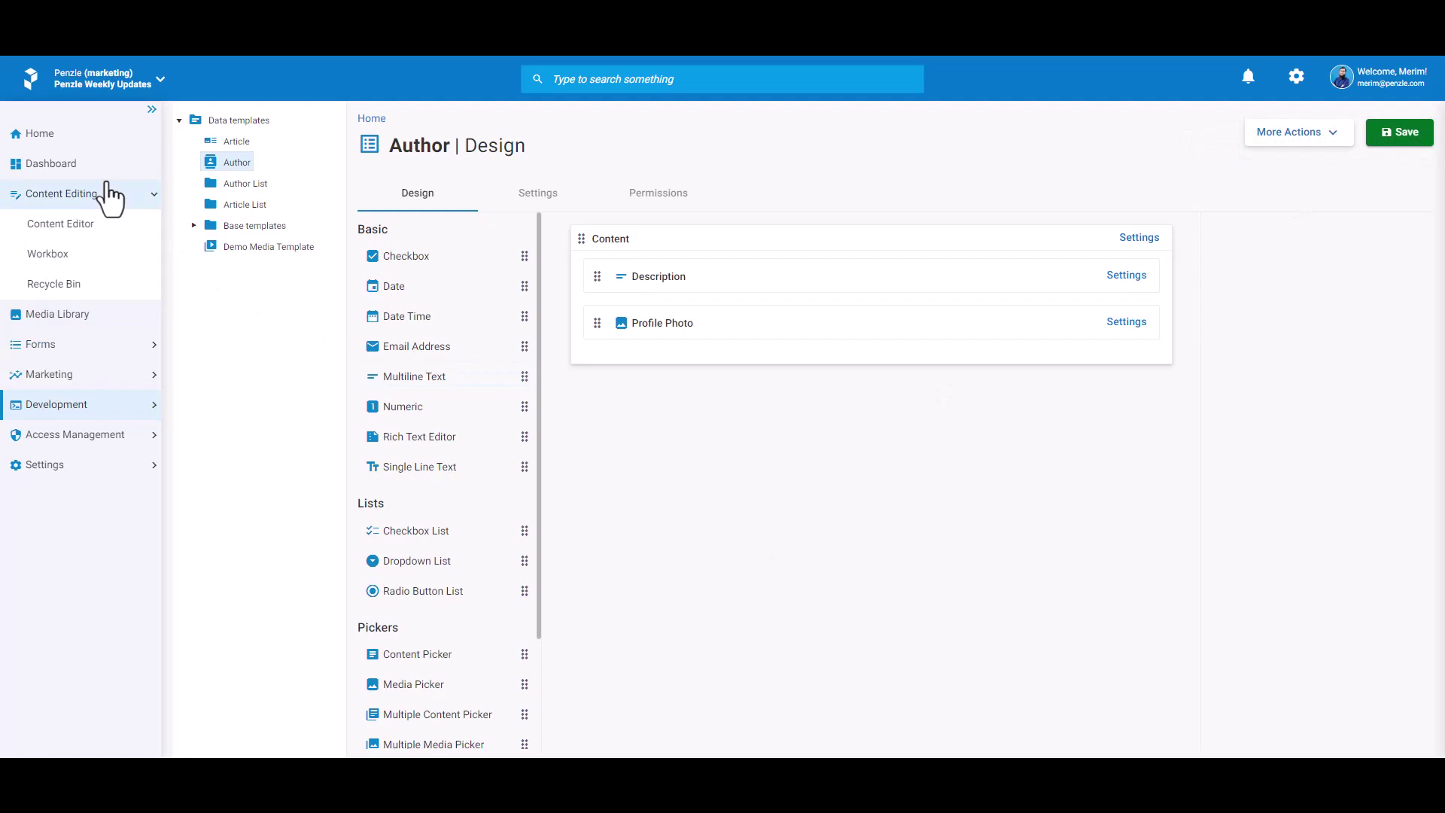
pyautogui.click(100, 226)
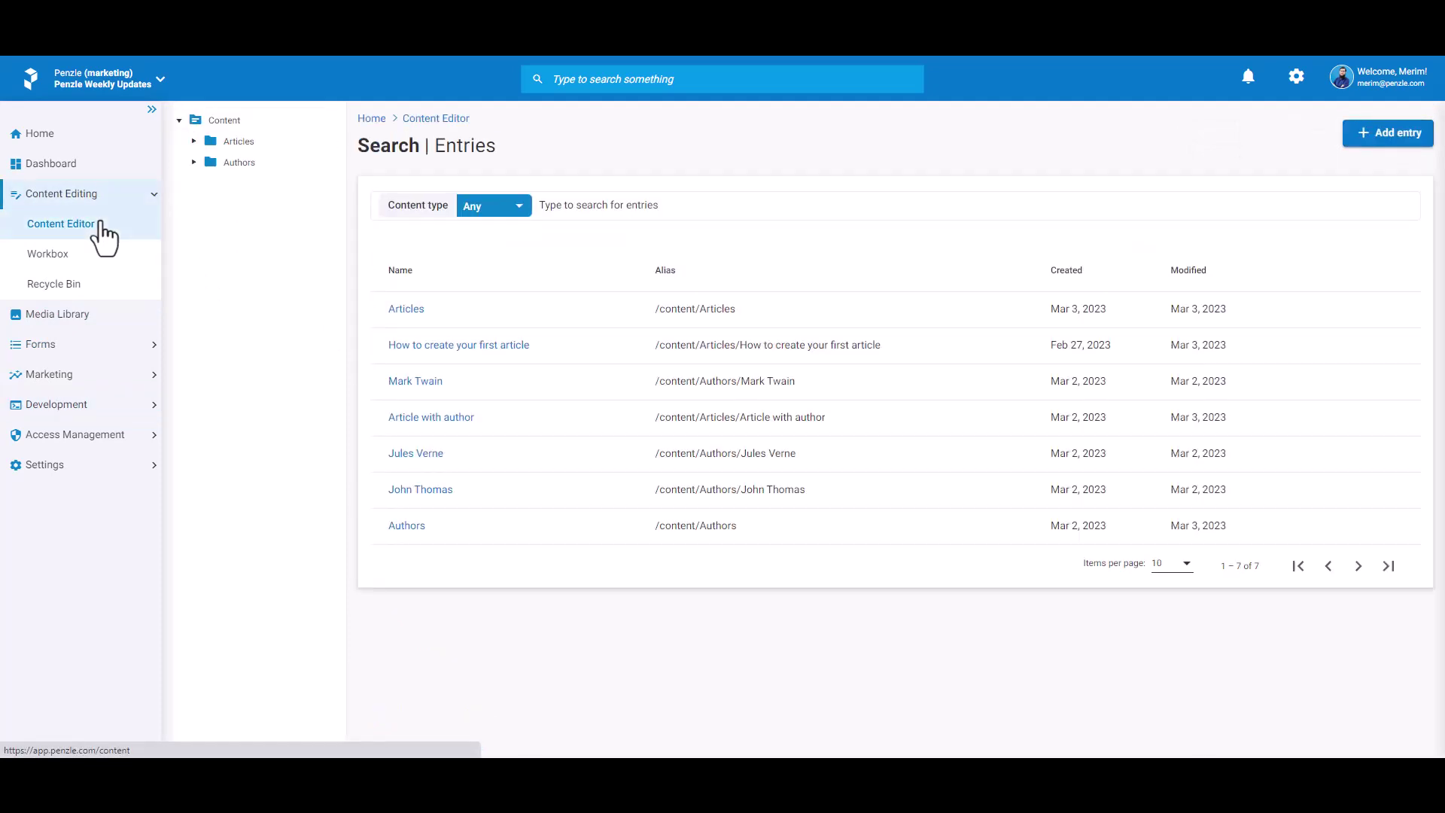
pyautogui.click(194, 163)
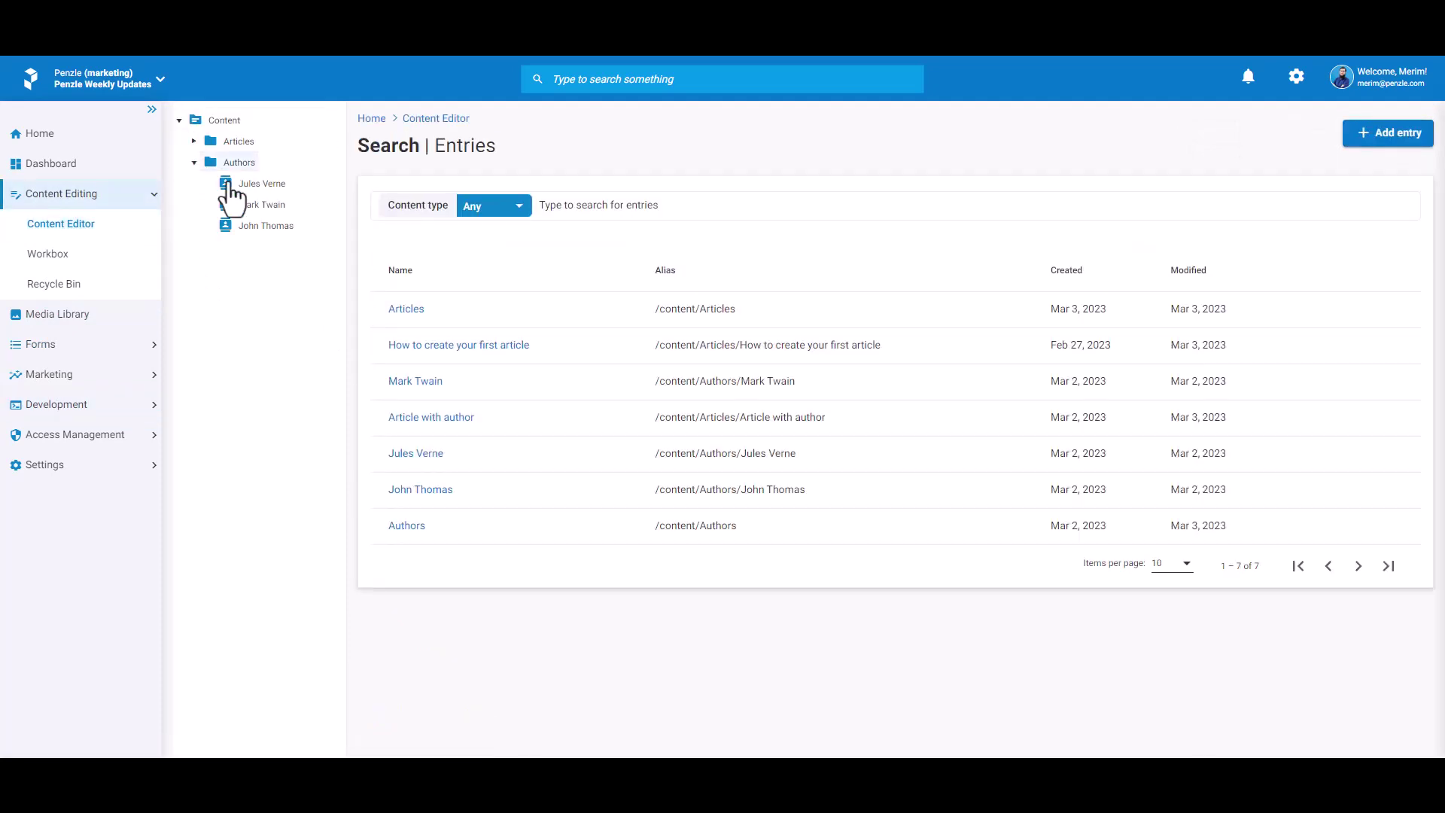
pyautogui.click(245, 226)
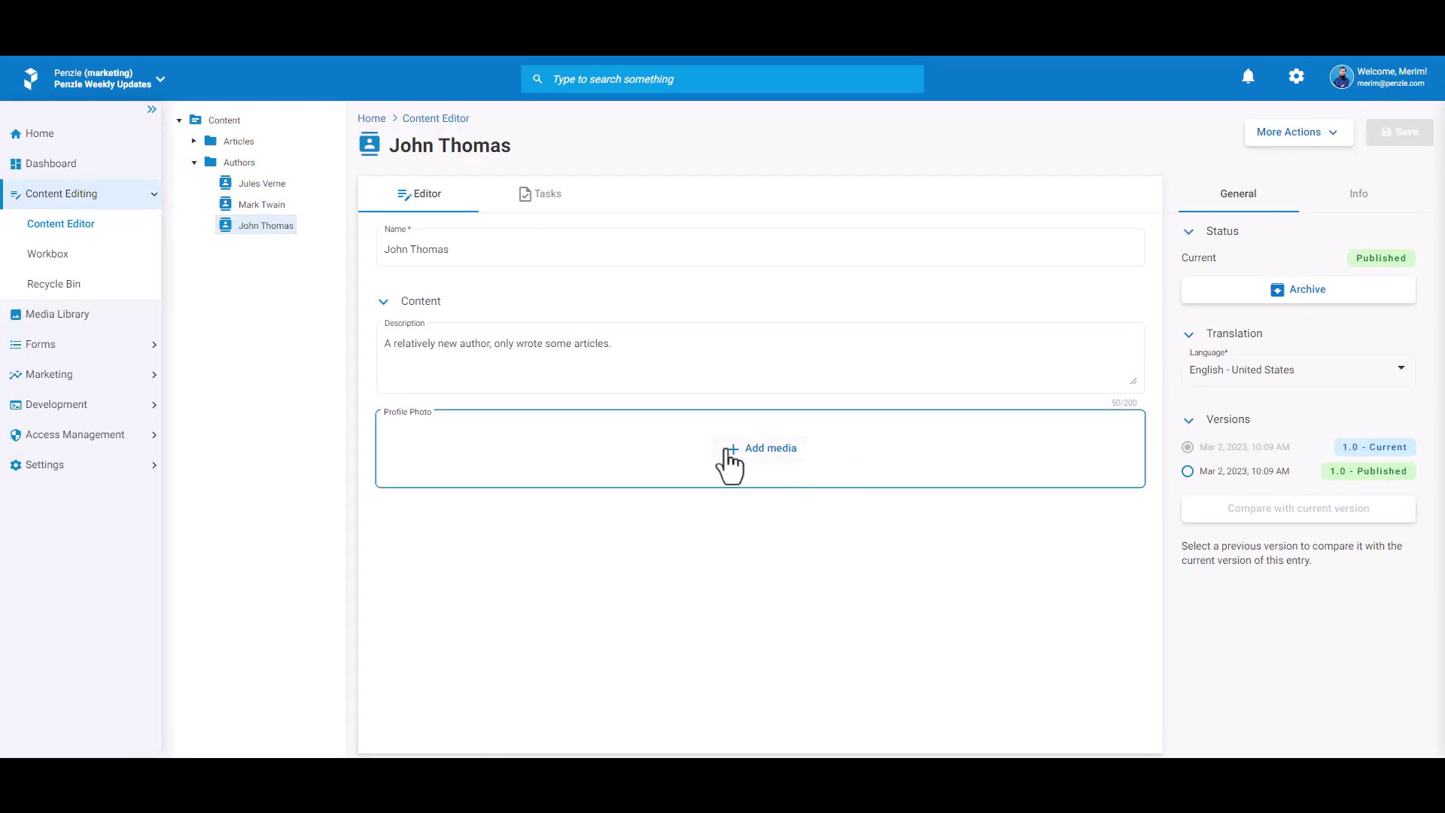
# Assign Author - Mark.jpg as the author entry's Profile Photo and remove it again.
pyautogui.click(773, 461)
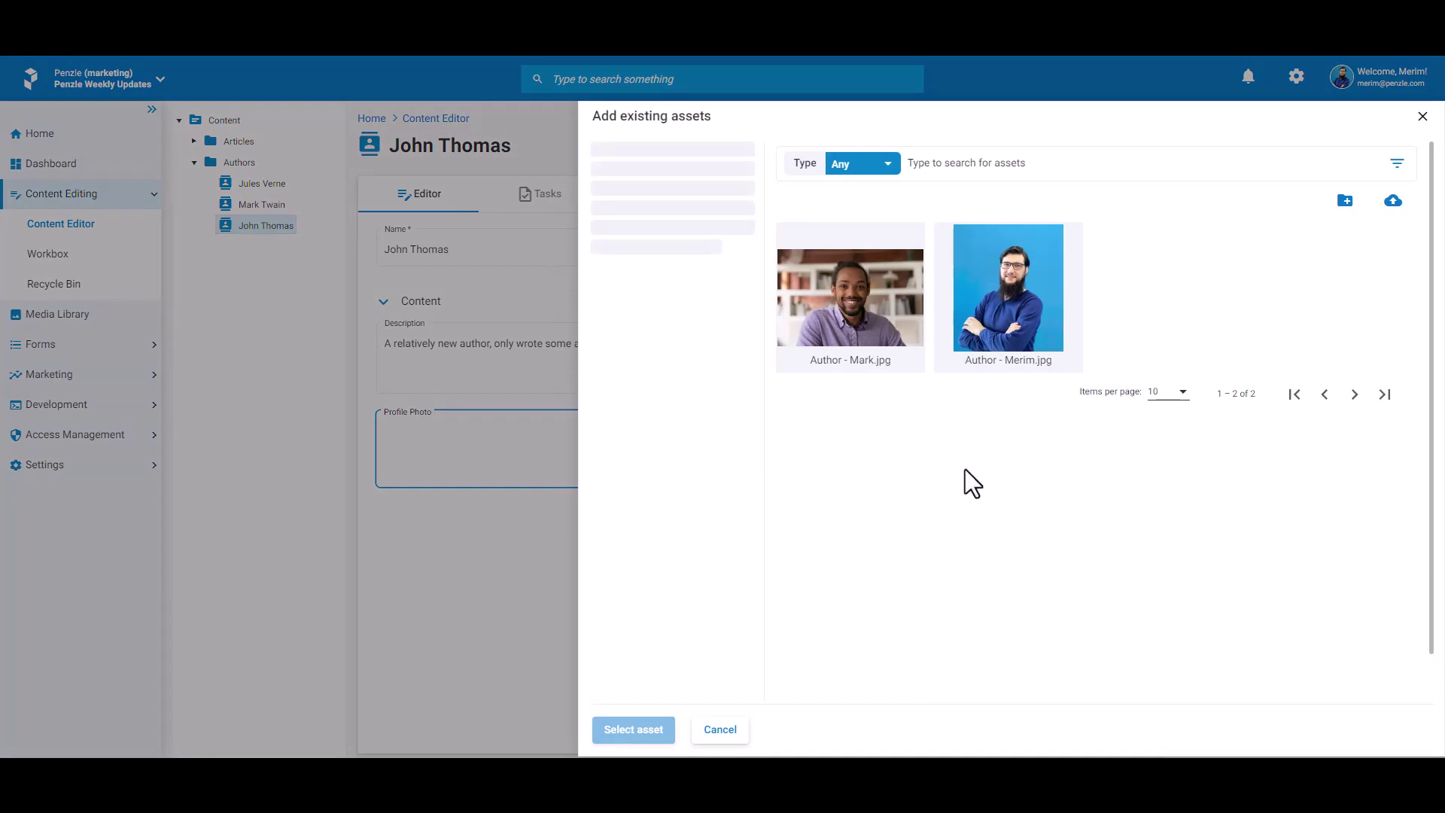
pyautogui.click(856, 318)
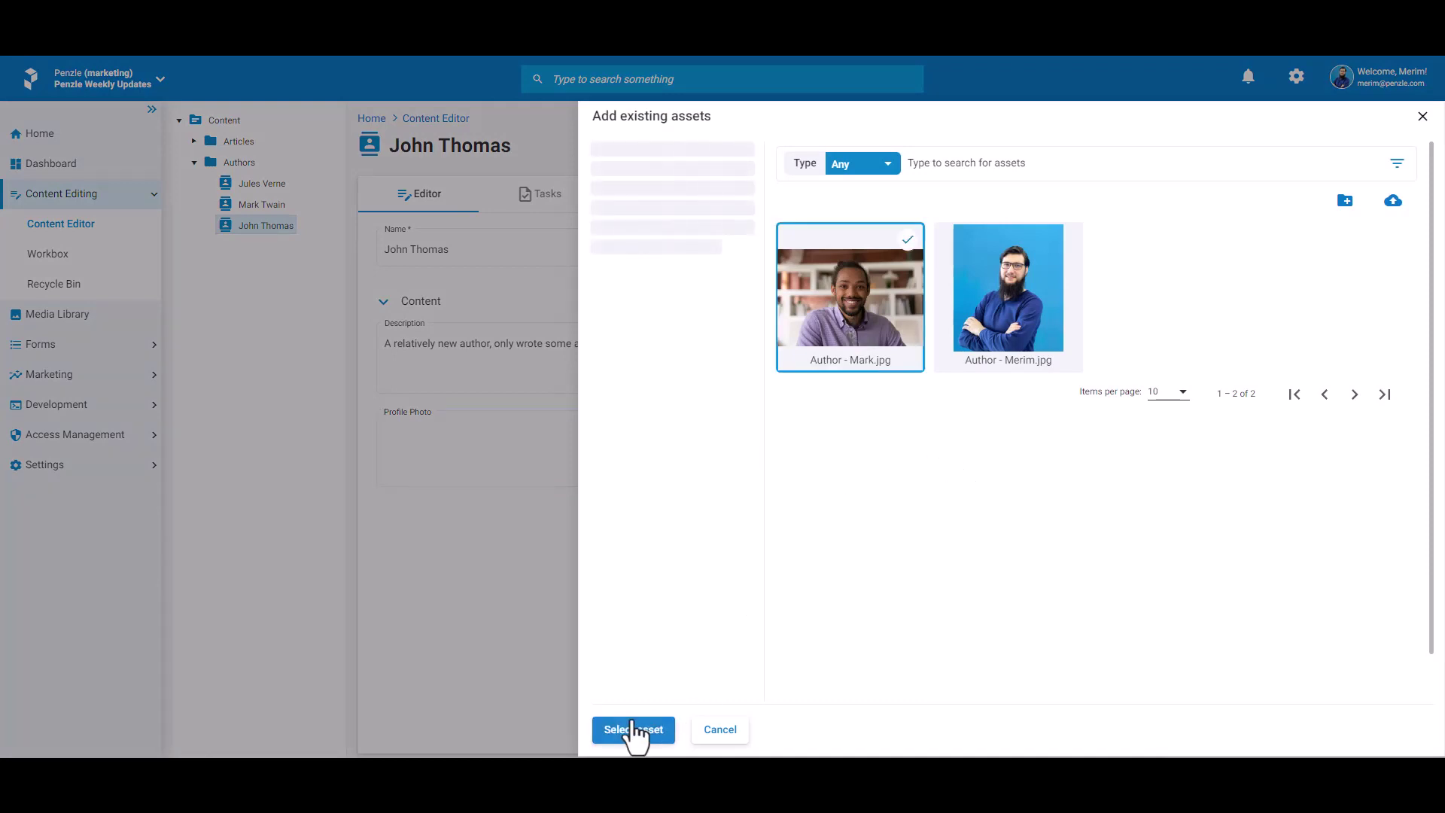
pyautogui.click(635, 732)
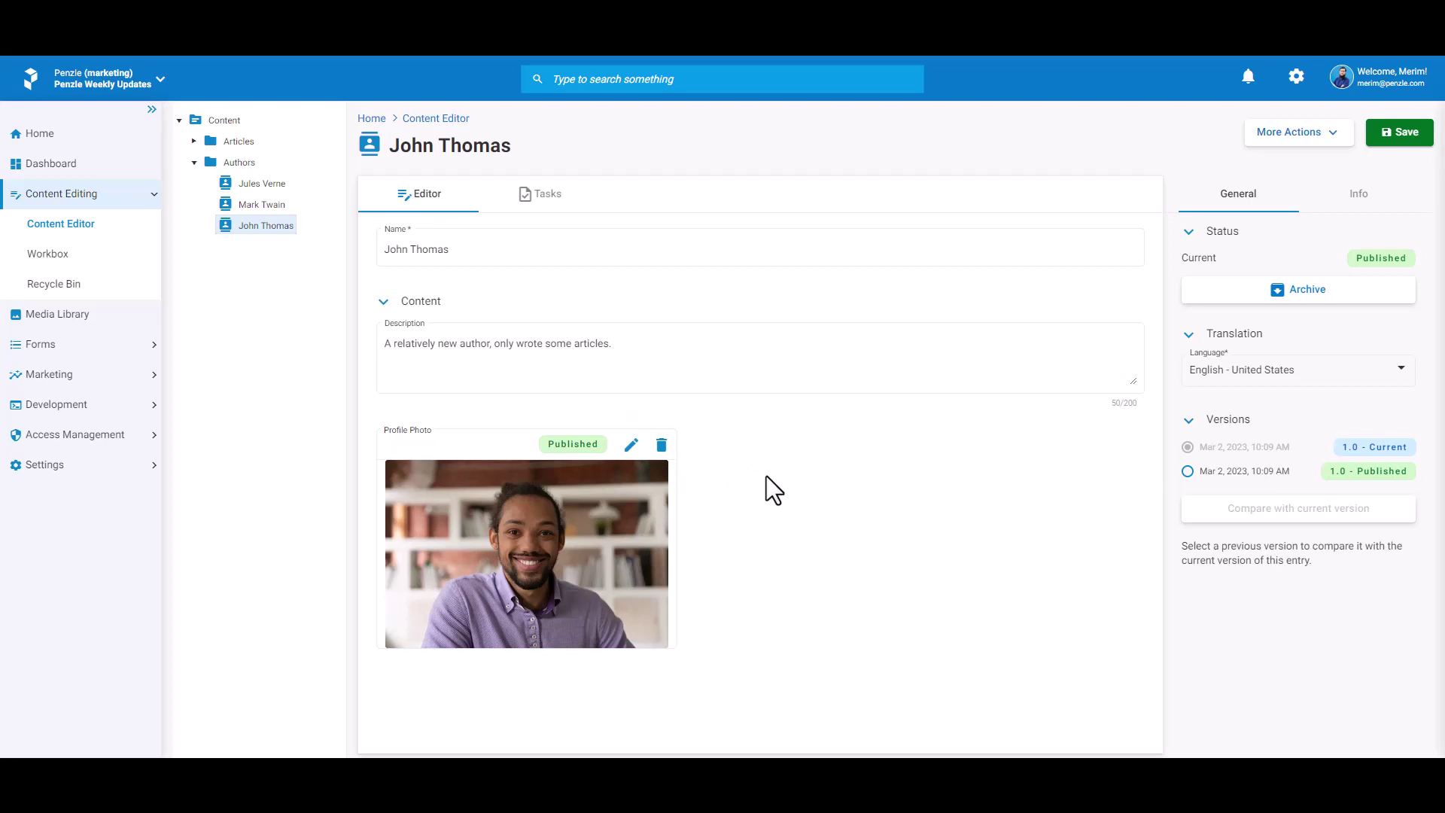
pyautogui.click(663, 450)
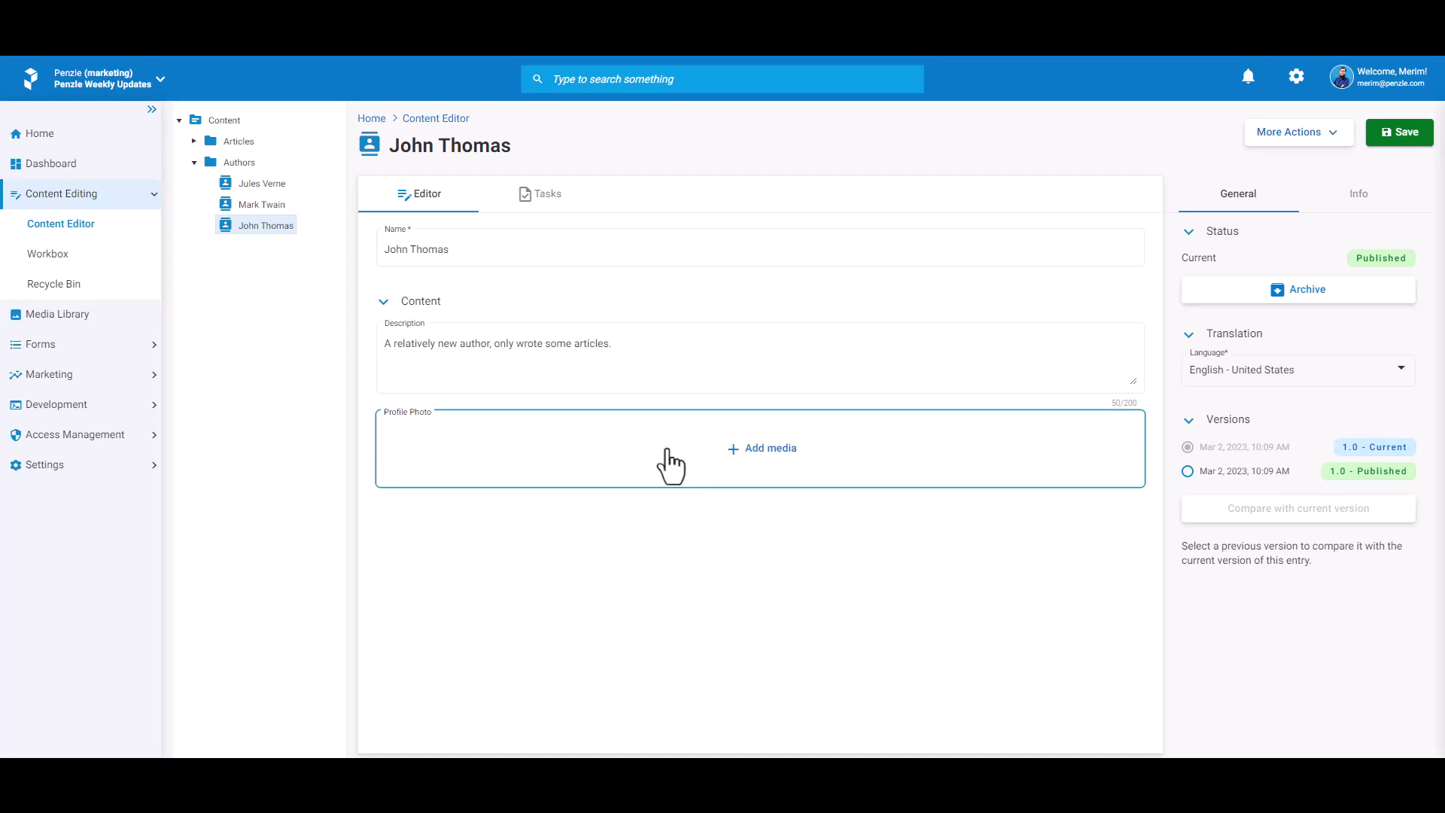
# Upload Author - Obi.jpg from the Desktop within the Profile Photo media picker and assign it as the entry's photo.
pyautogui.click(753, 451)
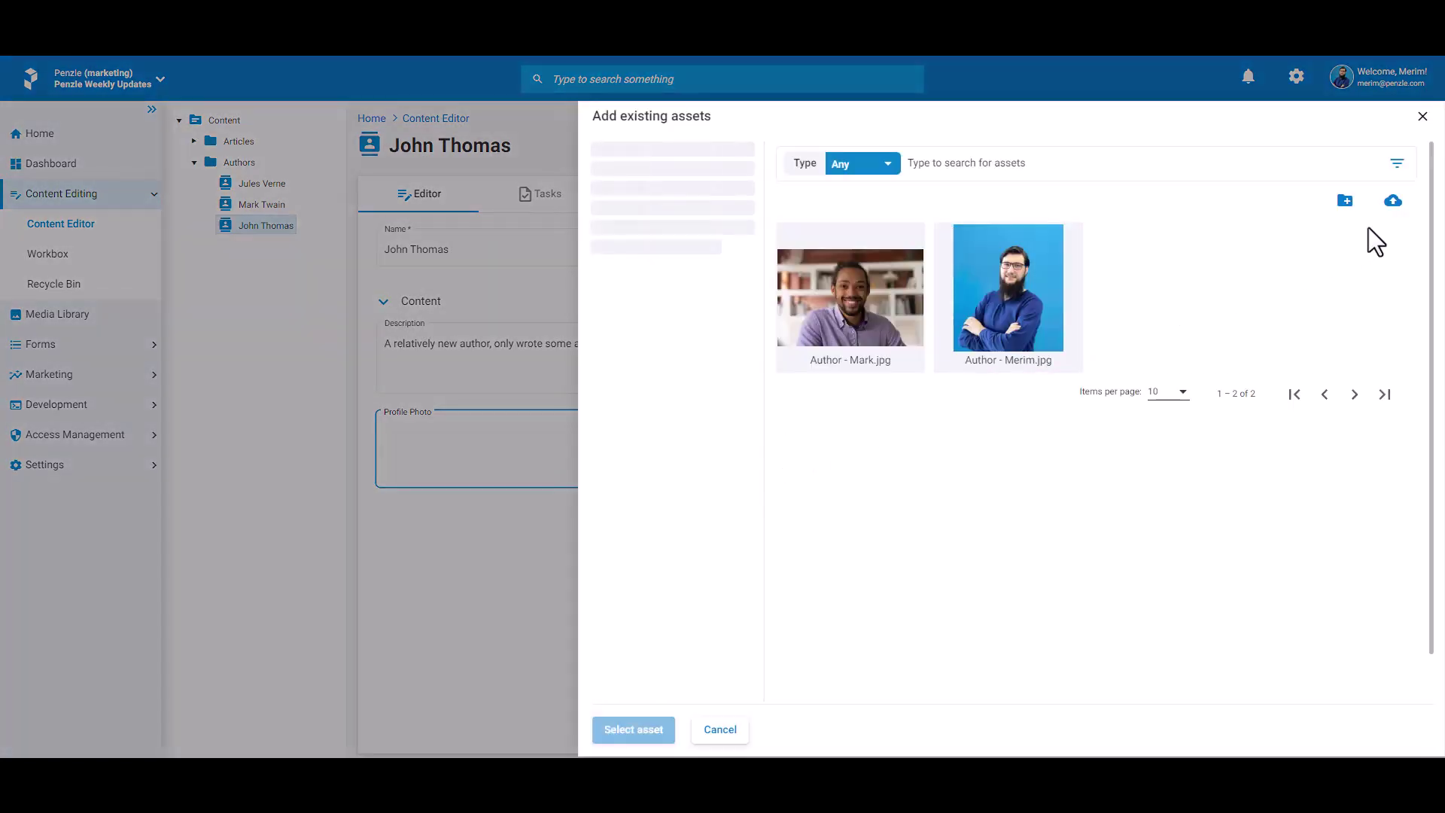
pyautogui.click(1394, 204)
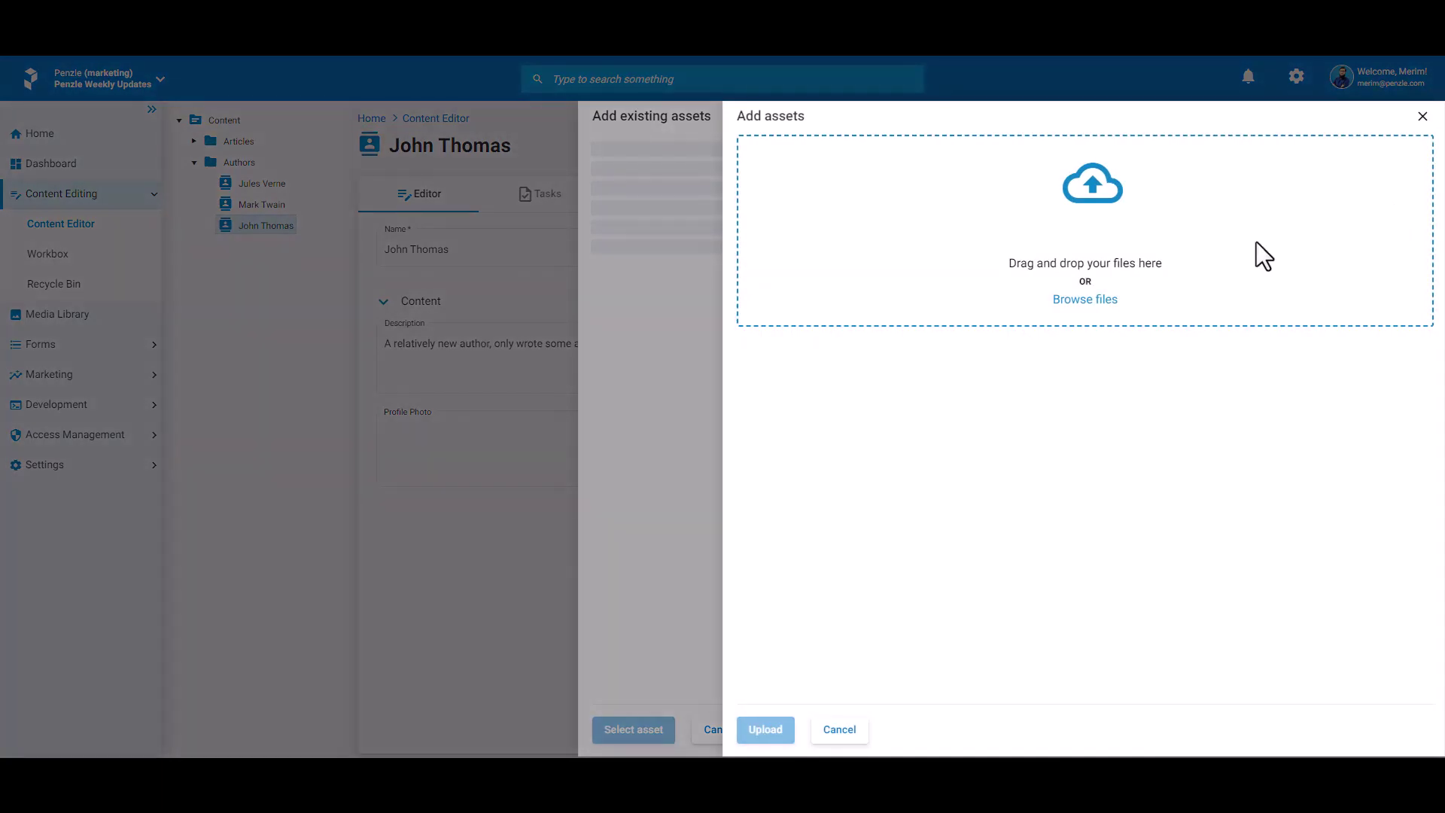
pyautogui.click(1079, 310)
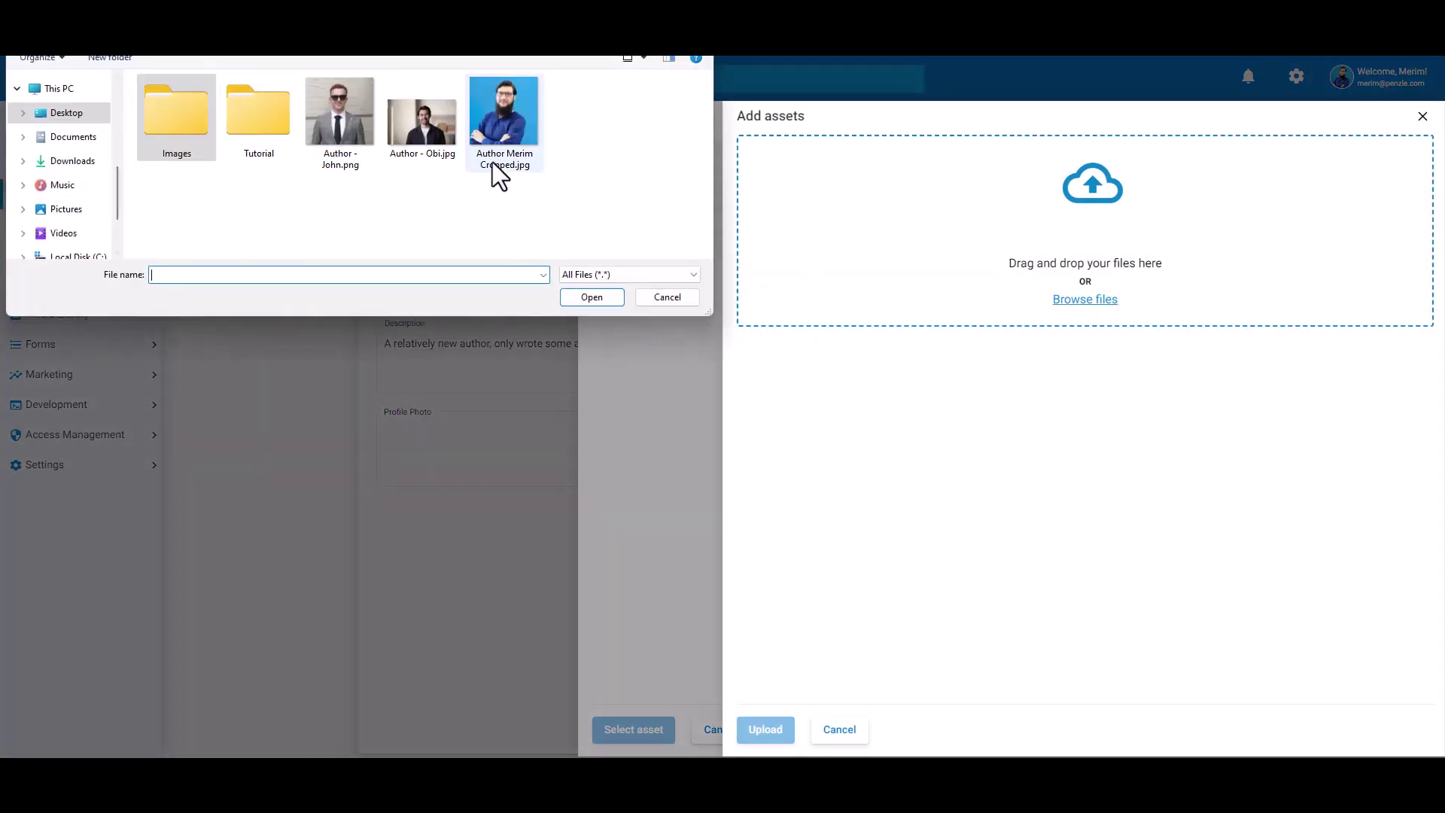
pyautogui.doubleClick(433, 139)
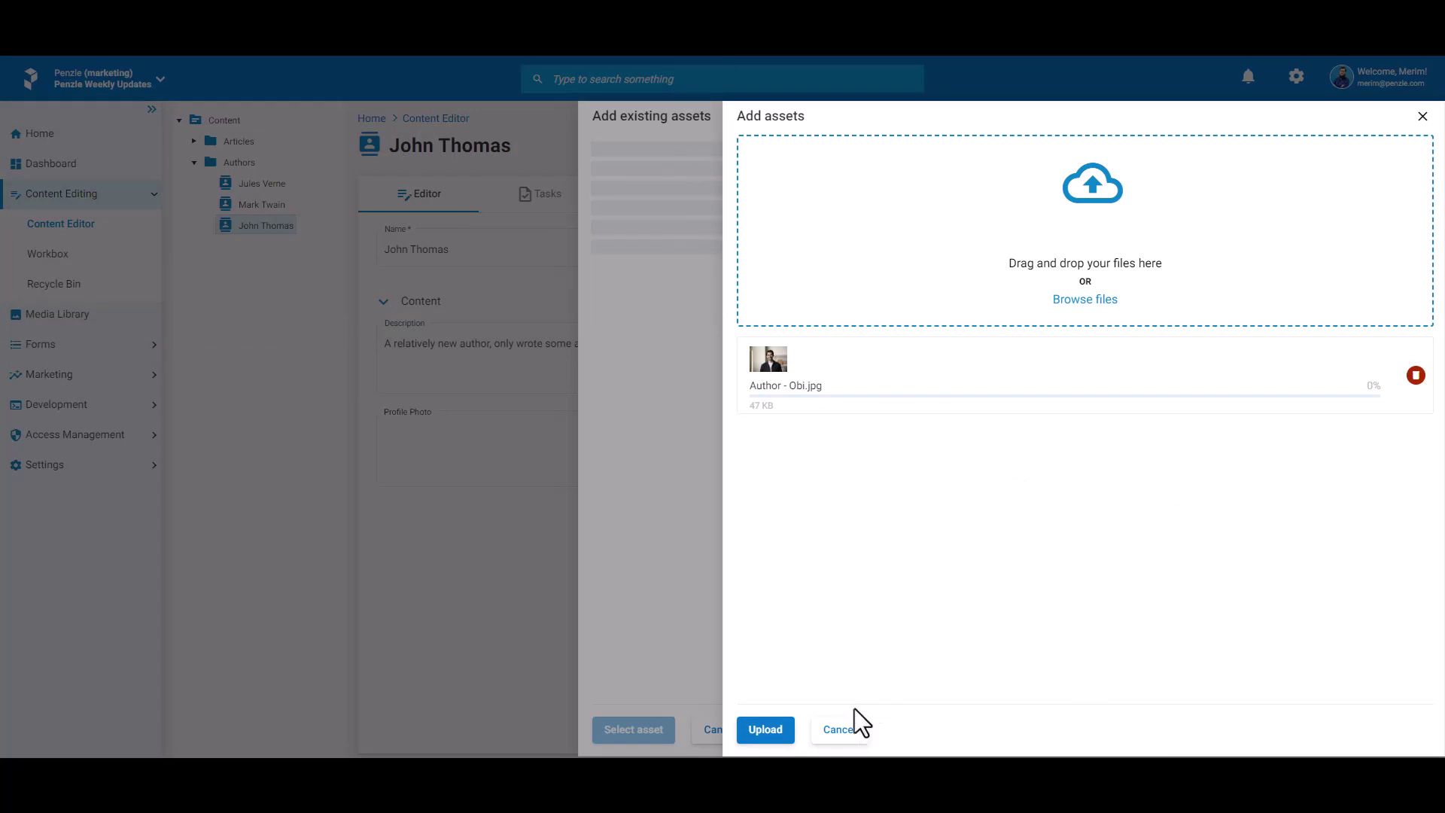
pyautogui.click(781, 735)
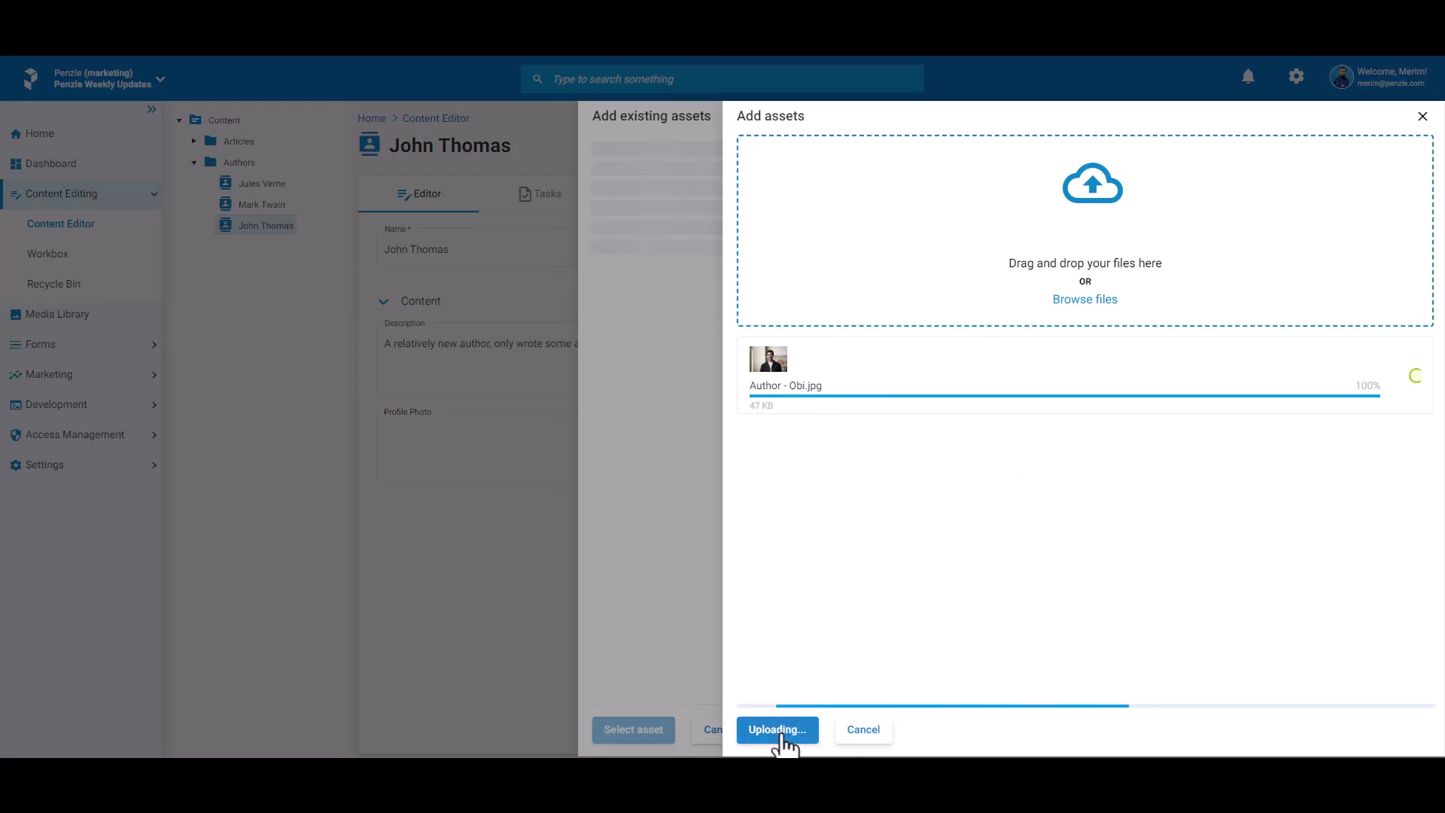
pyautogui.click(837, 742)
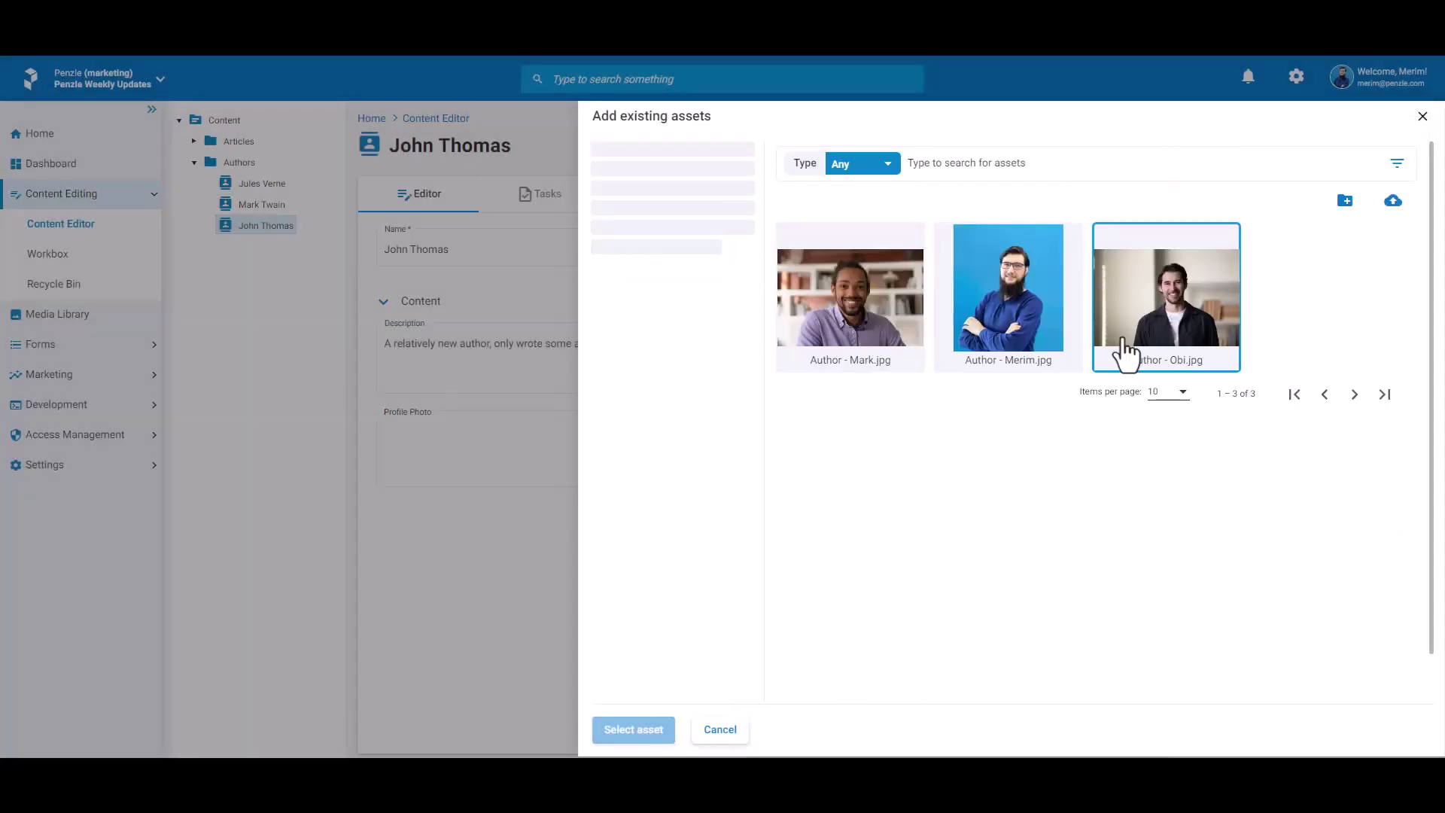
pyautogui.click(1156, 301)
pyautogui.click(649, 733)
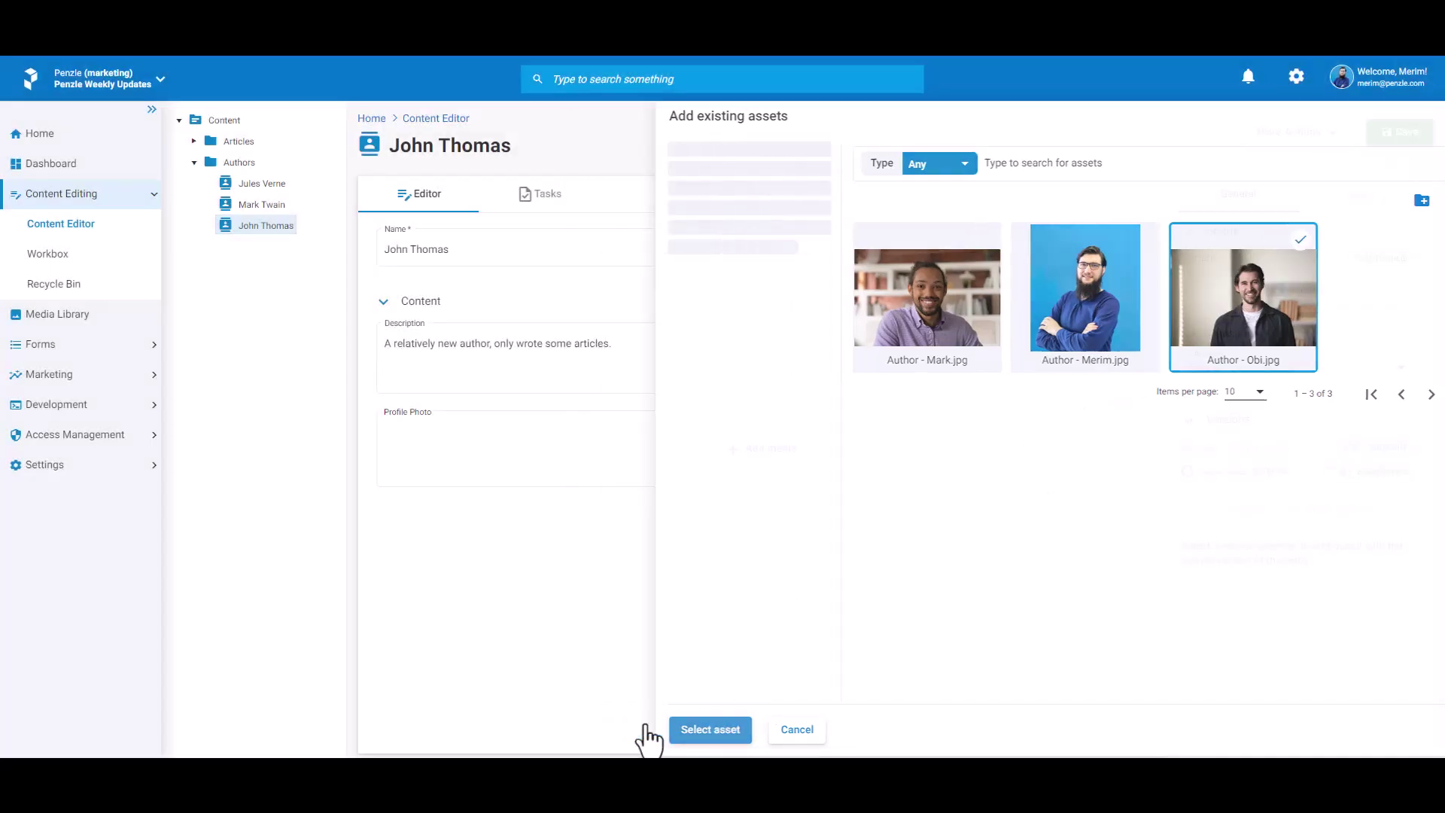